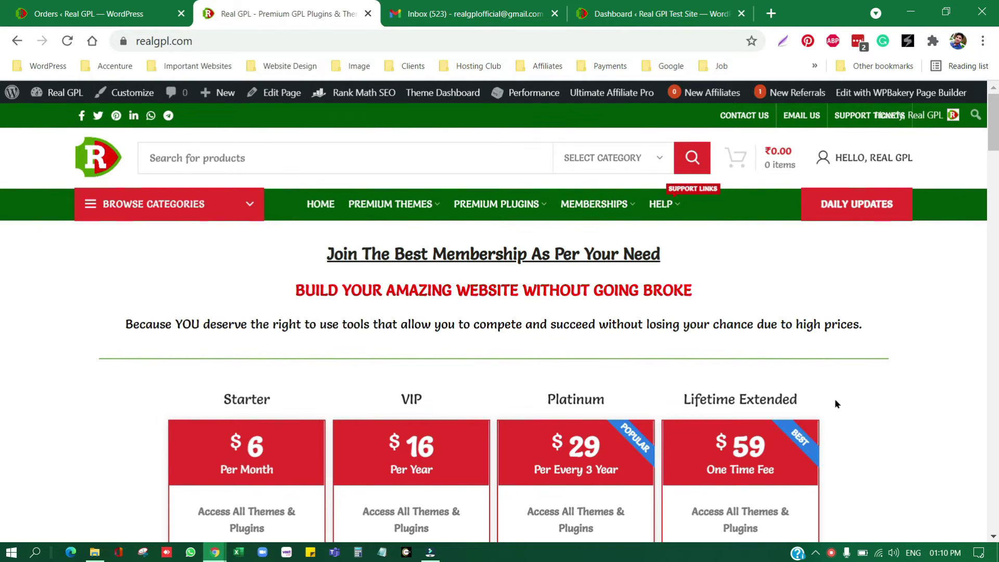
Scroll through the current page, then switch to the test site's WordPress dashboard tab
{"action": "scroll", "coordinate": [685, 389], "scroll_direction": "down", "scroll_amount": 6}
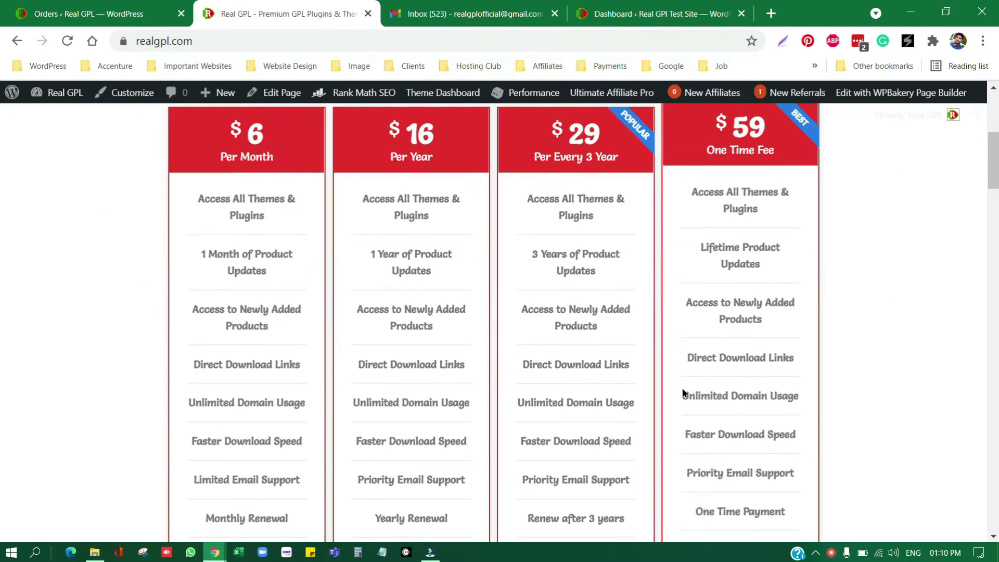
{"action": "scroll", "coordinate": [683, 392], "scroll_direction": "down", "scroll_amount": 5}
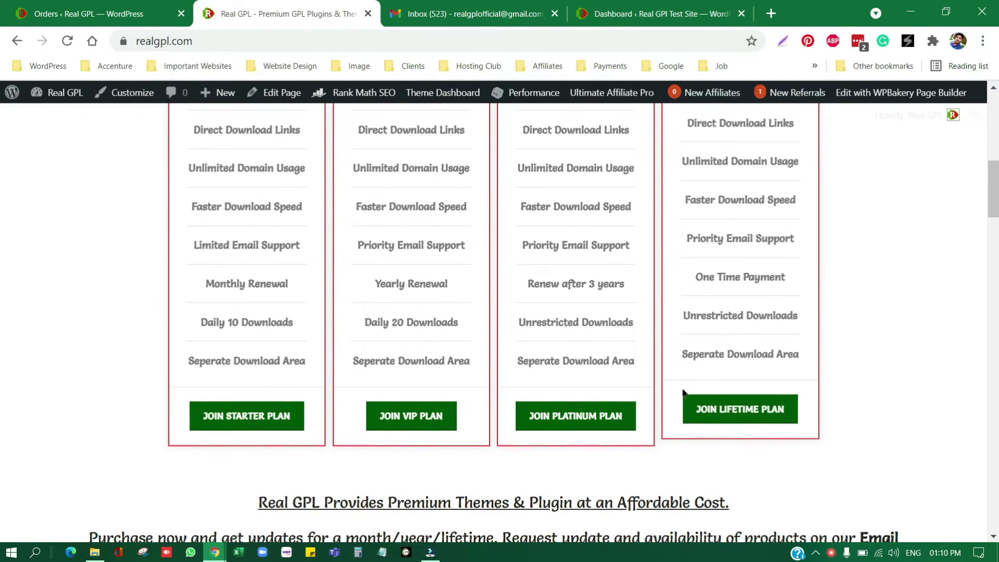
{"action": "scroll", "coordinate": [683, 393], "scroll_direction": "down", "scroll_amount": 6}
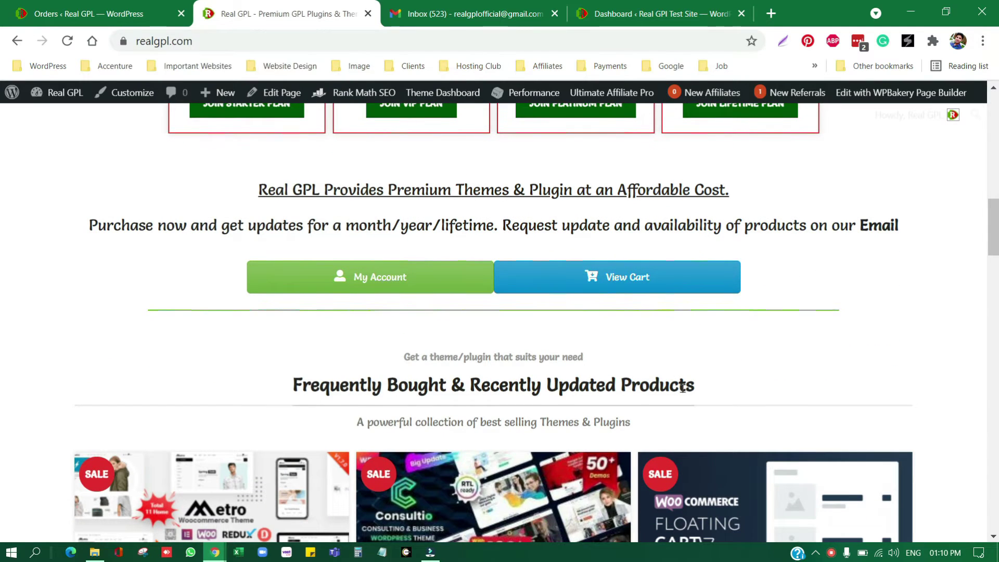
{"action": "scroll", "coordinate": [684, 389], "scroll_direction": "down", "scroll_amount": 3}
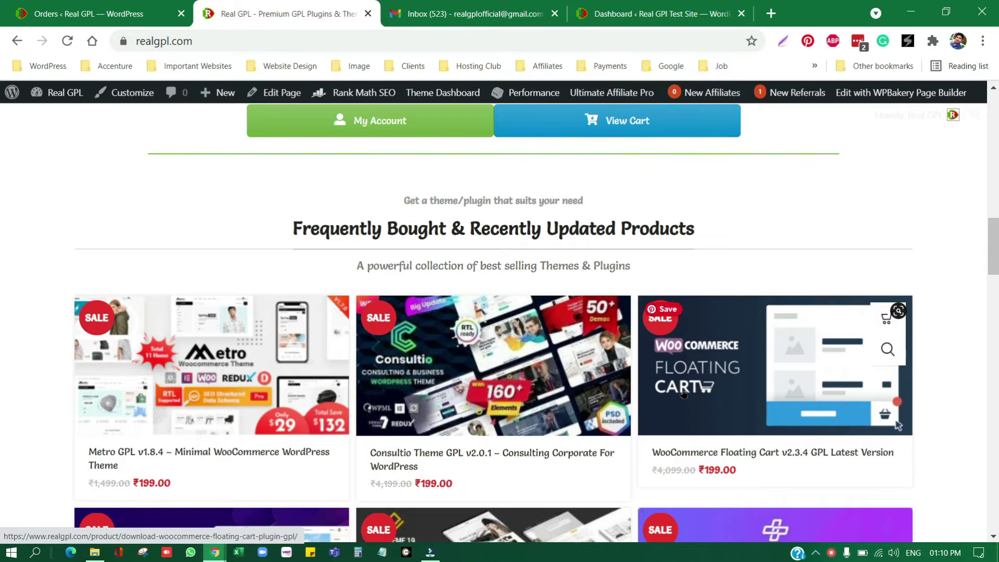
{"action": "scroll", "coordinate": [683, 392], "scroll_direction": "down", "scroll_amount": 4}
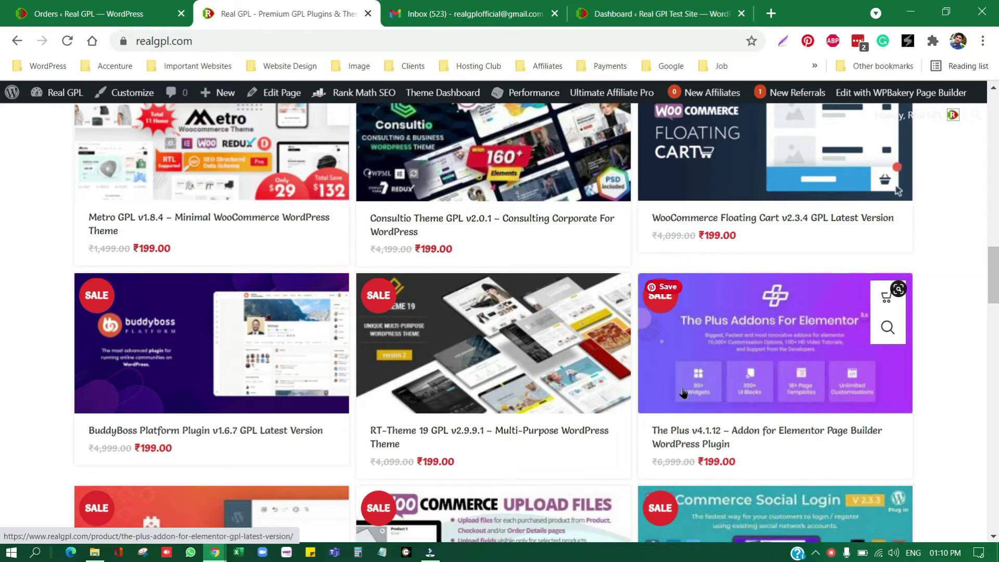
{"action": "scroll", "coordinate": [683, 393], "scroll_direction": "down", "scroll_amount": 1}
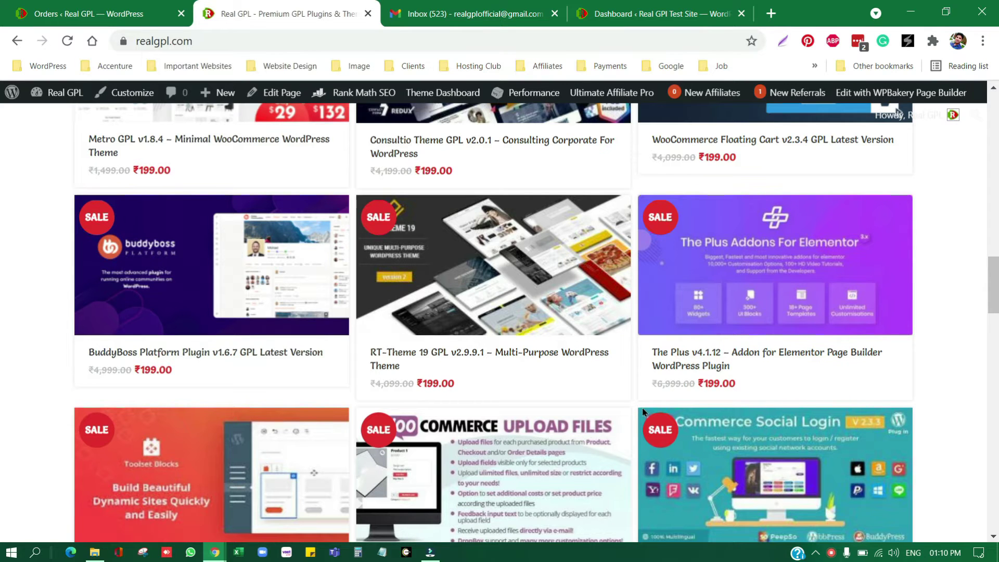
{"action": "scroll", "coordinate": [562, 419], "scroll_direction": "up", "scroll_amount": 5}
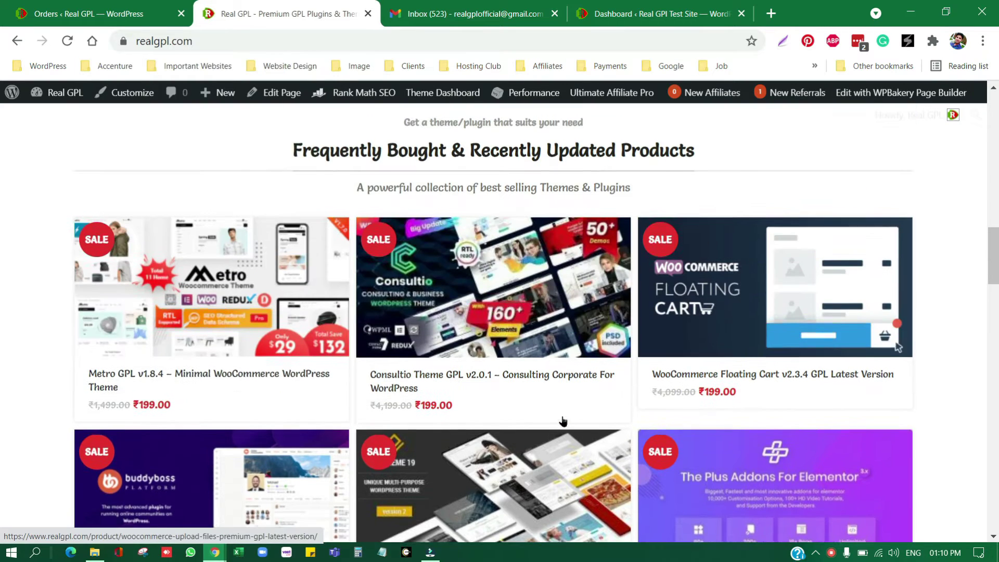
{"action": "mouse_move", "coordinate": [562, 421]}
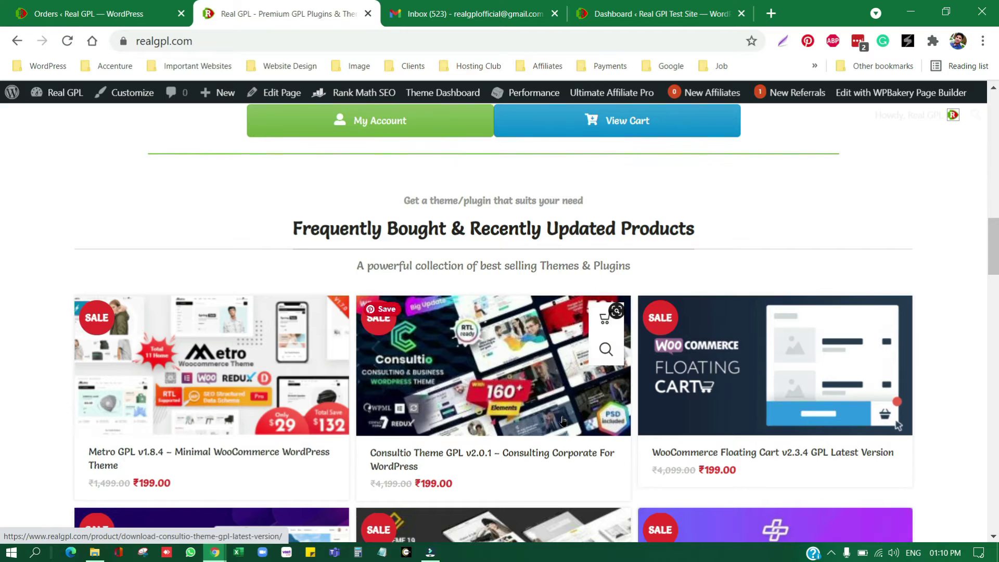
{"action": "scroll", "coordinate": [563, 421], "scroll_direction": "up", "scroll_amount": 10}
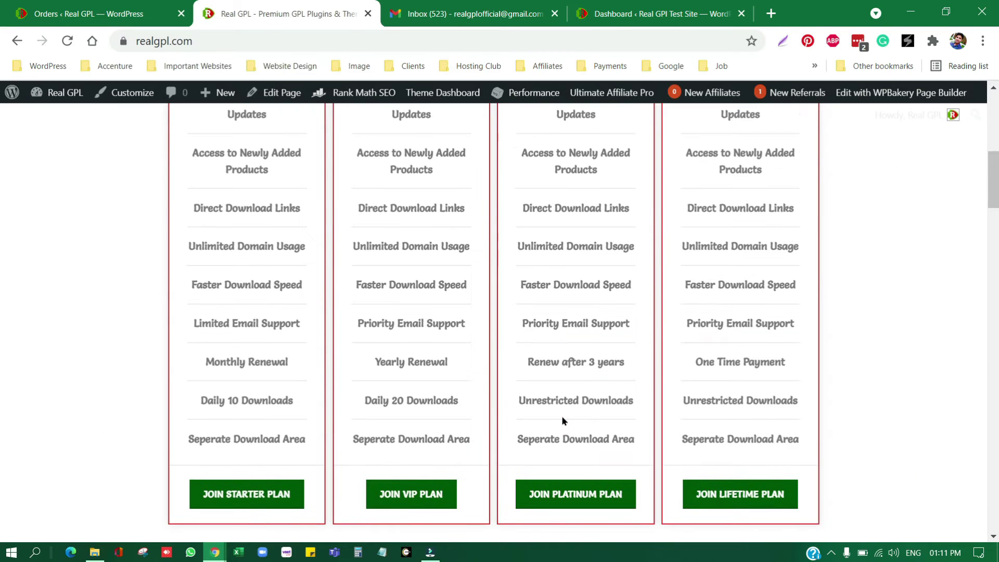
{"action": "left_click", "coordinate": [620, 5]}
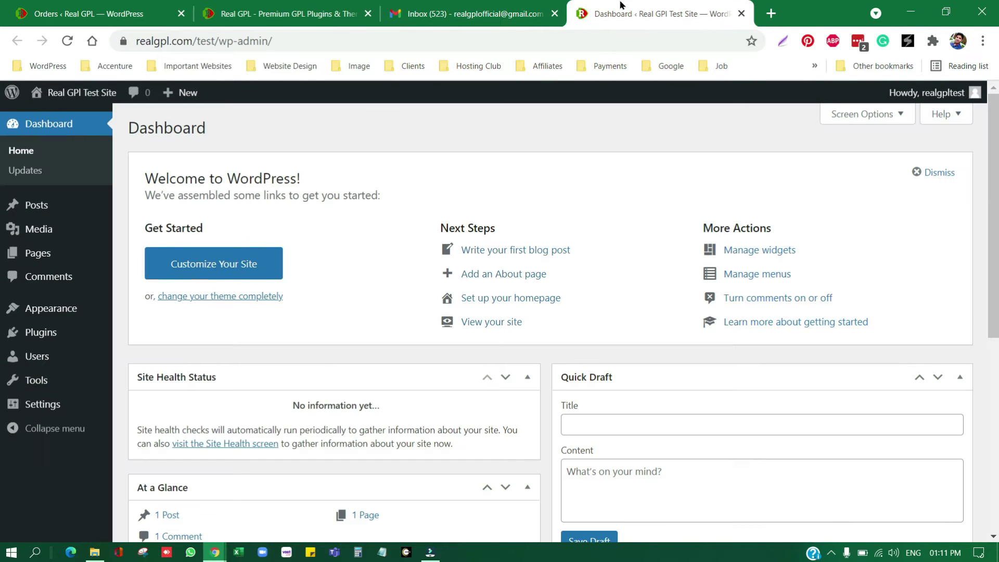
{"action": "left_click", "coordinate": [192, 38]}
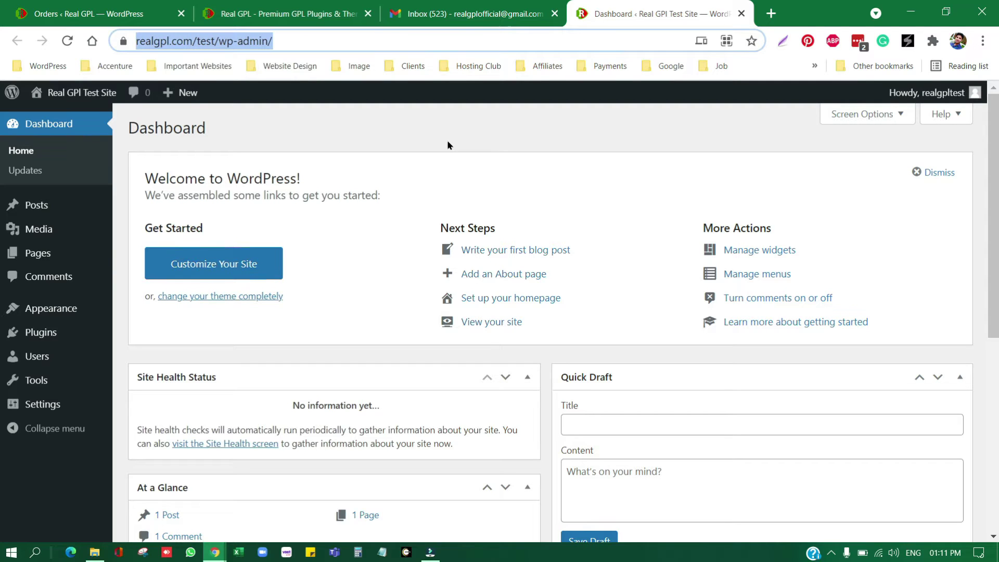
Open the Real GPL Test Site's front page in a new tab and switch to it
{"action": "mouse_move", "coordinate": [82, 93]}
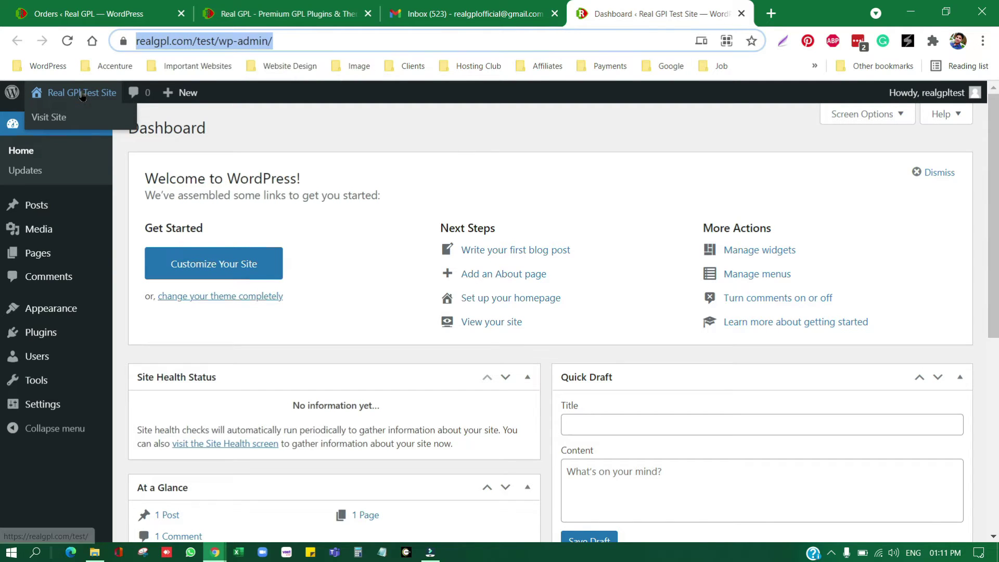
{"action": "right_click", "coordinate": [49, 125]}
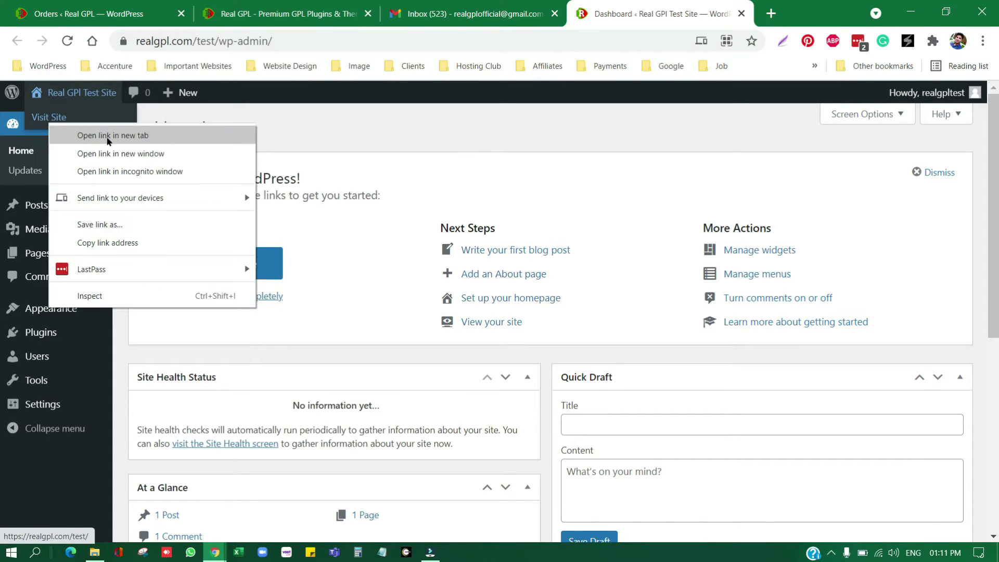
{"action": "left_click", "coordinate": [108, 137]}
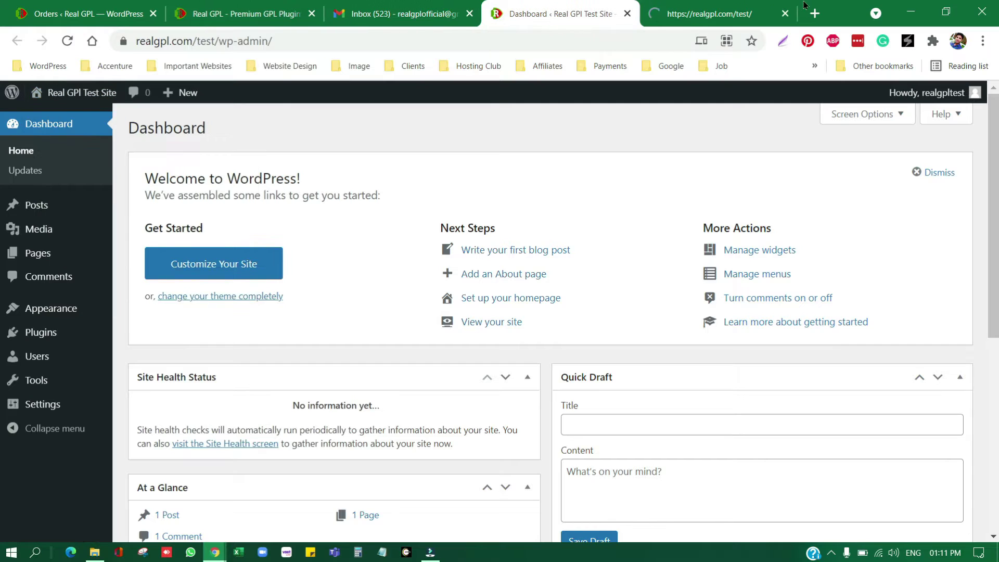
{"action": "left_click", "coordinate": [701, 5]}
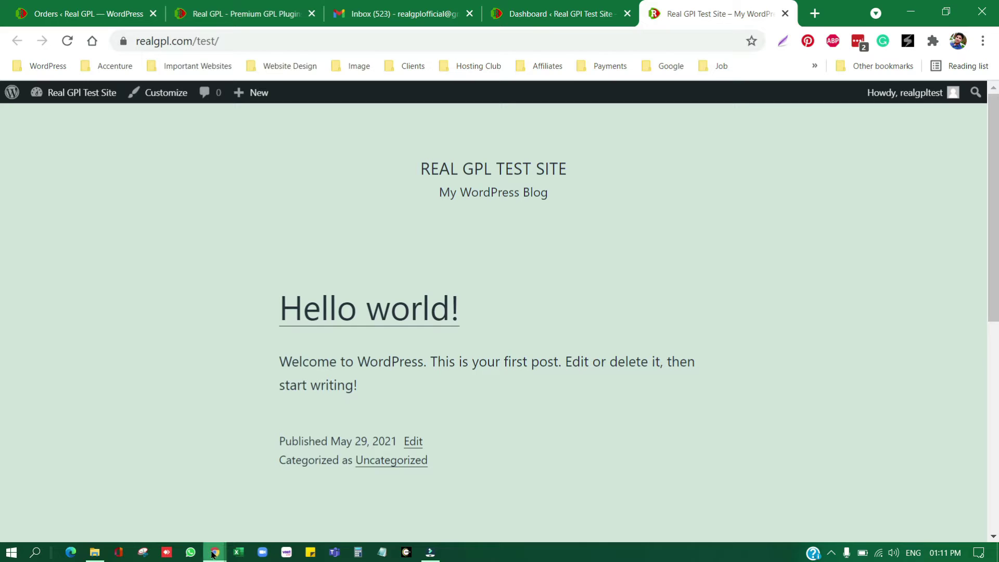
Refresh the incognito Orders list and open order #11820 showing the REHub Theme GPL download
{"action": "mouse_move", "coordinate": [212, 552]}
{"action": "left_click", "coordinate": [287, 517]}
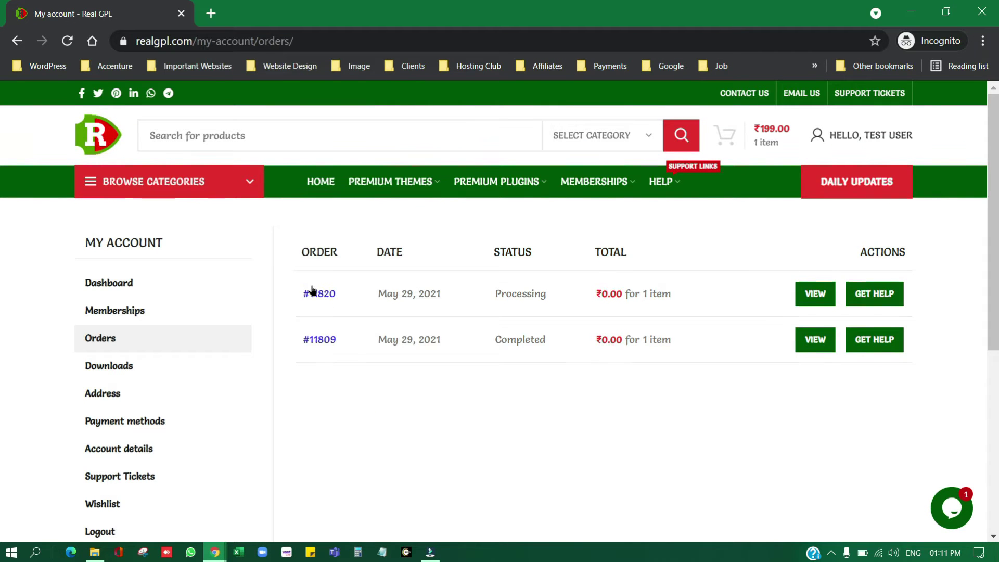
{"action": "left_click", "coordinate": [68, 40]}
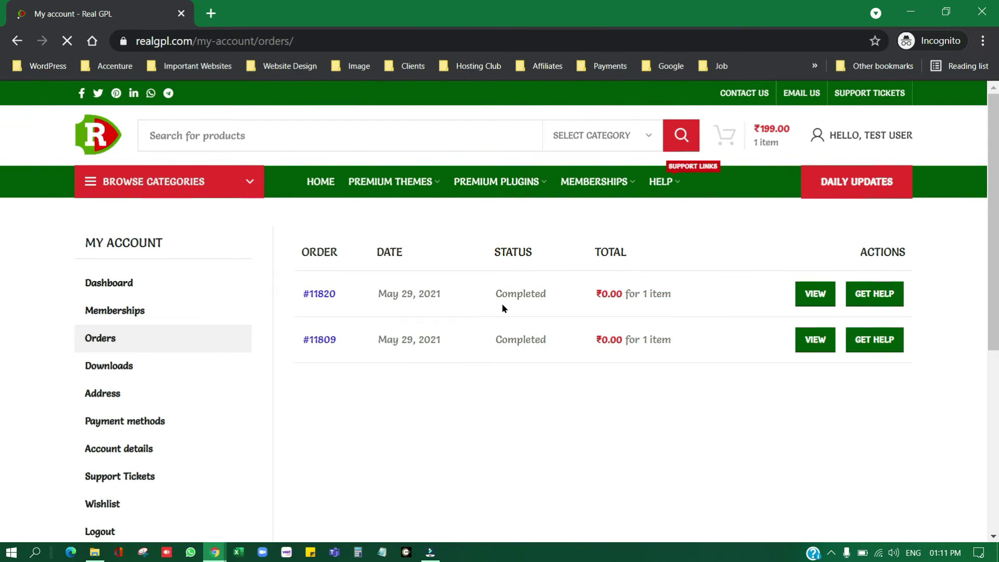
{"action": "left_click", "coordinate": [810, 298]}
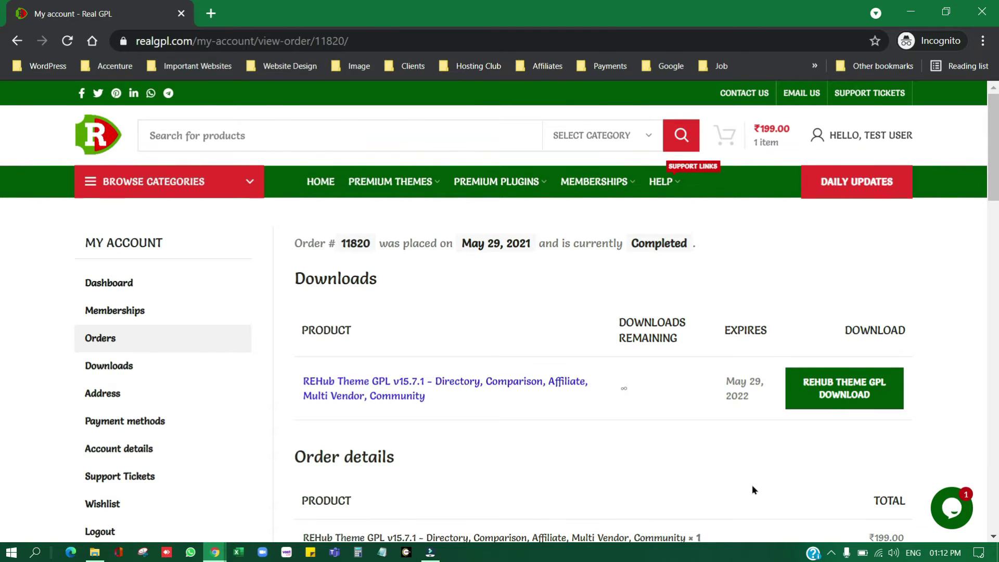
{"action": "left_click_drag", "start_coordinate": [463, 412], "coordinate": [303, 380]}
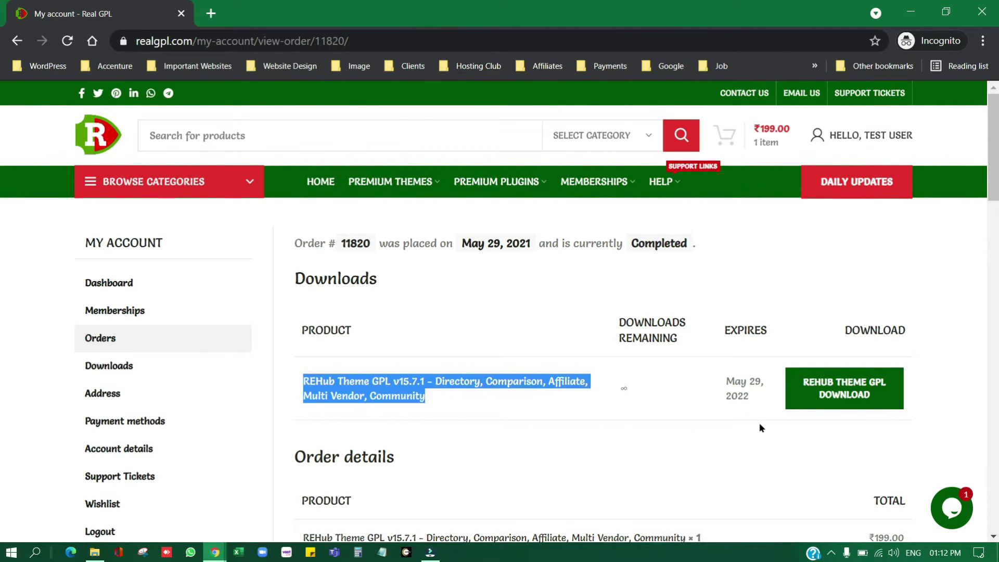
Download the REHub theme zip and save it into the Documents folder
{"action": "left_click", "coordinate": [845, 392]}
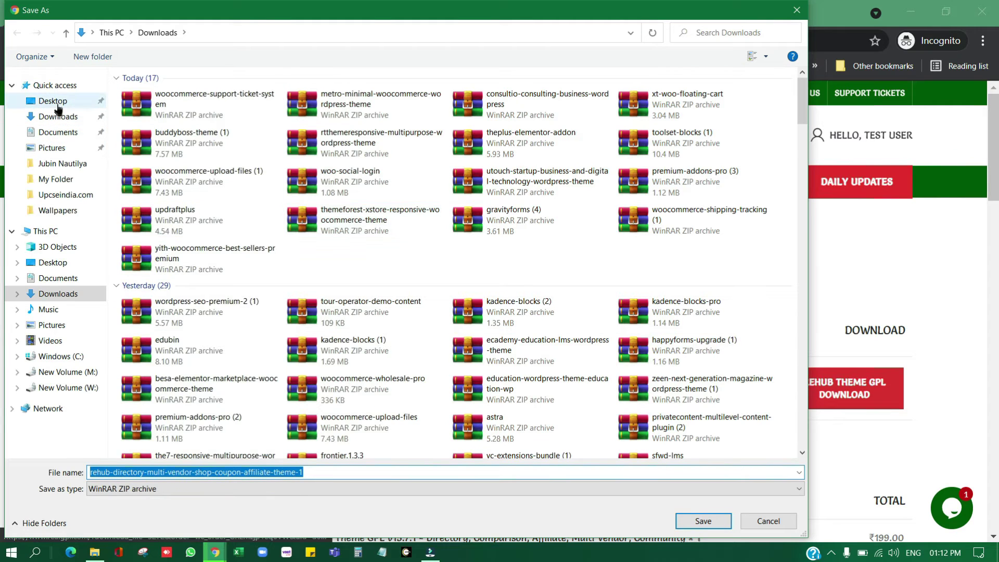
{"action": "left_click", "coordinate": [70, 134]}
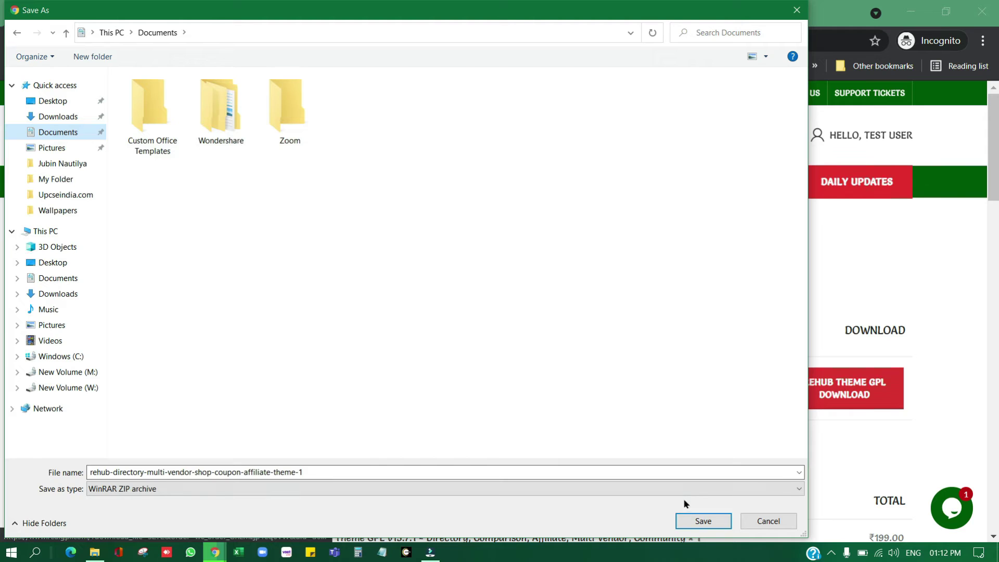
{"action": "left_click", "coordinate": [702, 521]}
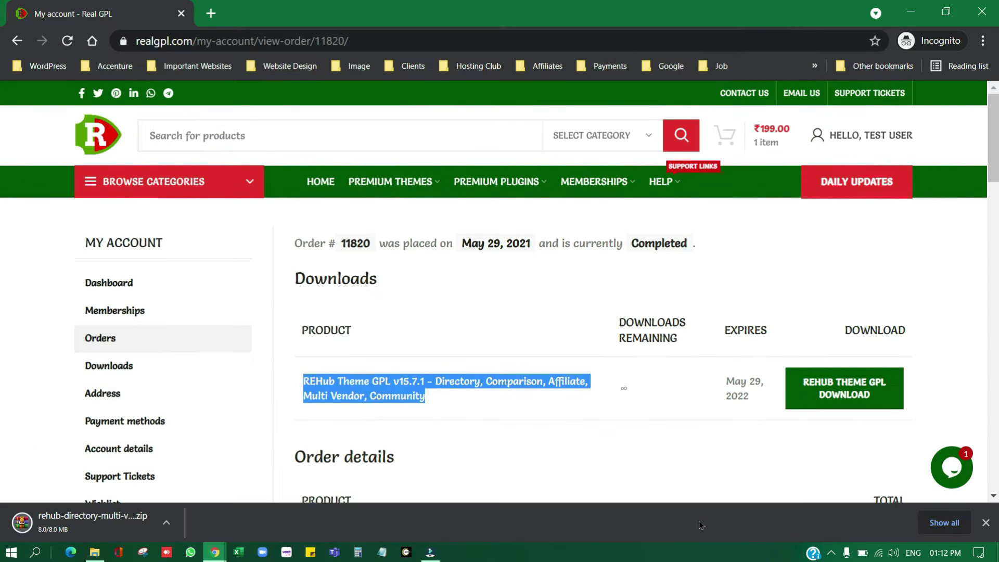
Minimize the incognito window, return to the Real GPL tab, and open File Explorer
{"action": "left_click", "coordinate": [910, 11]}
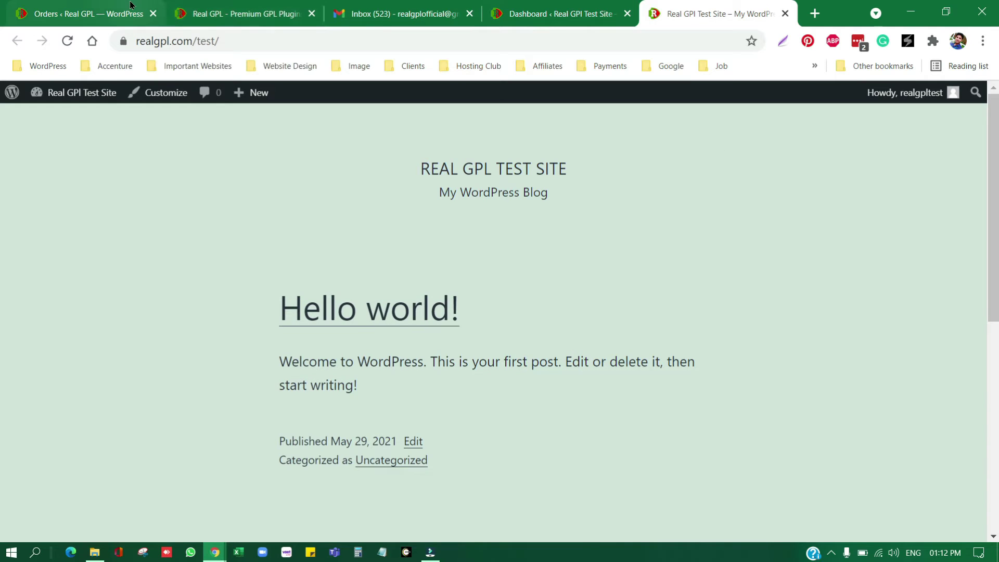
{"action": "left_click", "coordinate": [202, 6]}
{"action": "scroll", "coordinate": [336, 182], "scroll_direction": "up", "scroll_amount": 8}
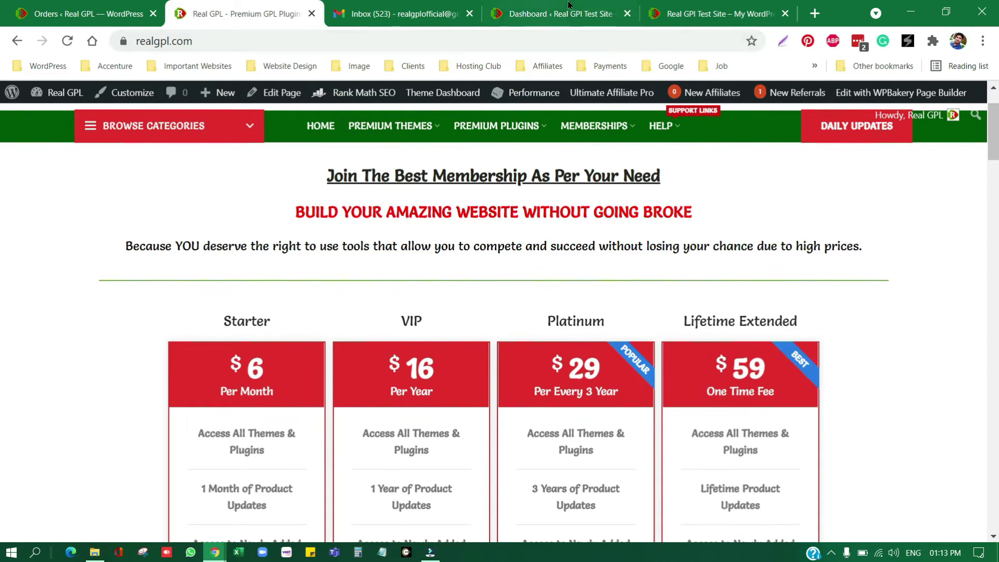
{"action": "left_click", "coordinate": [94, 552]}
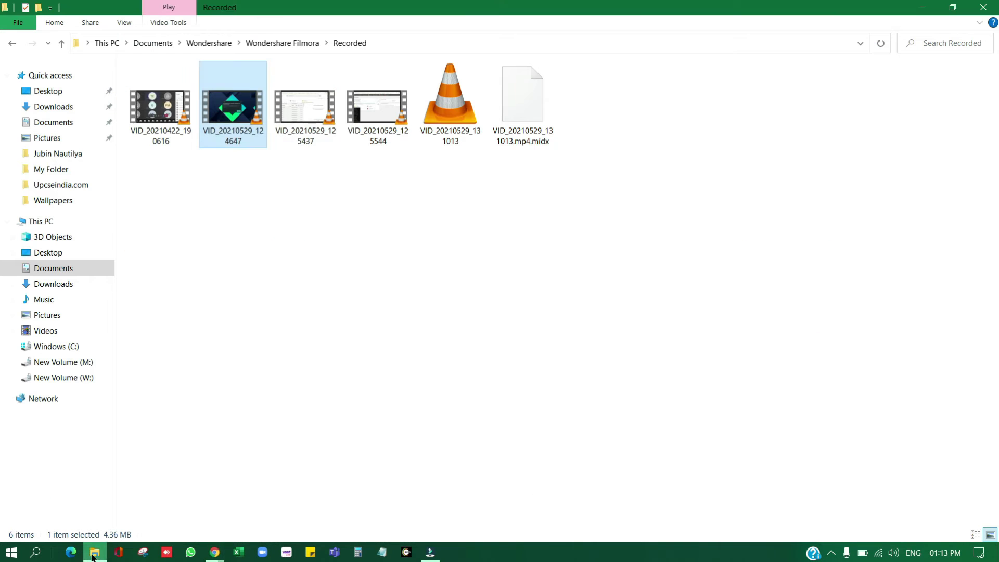
Open the rehub-directory theme zip from Documents in WinRAR
{"action": "left_click", "coordinate": [59, 125]}
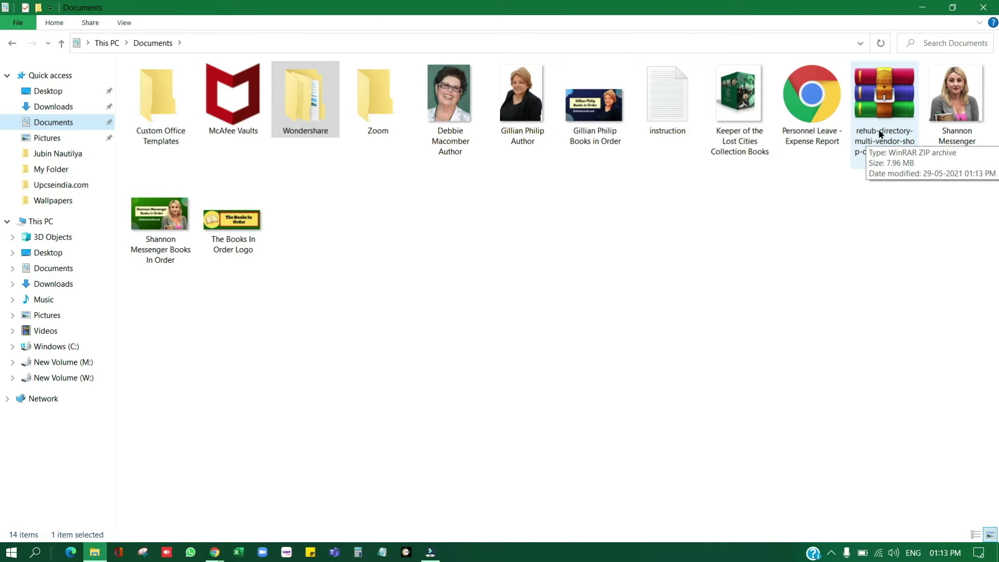
{"action": "right_click", "coordinate": [879, 134]}
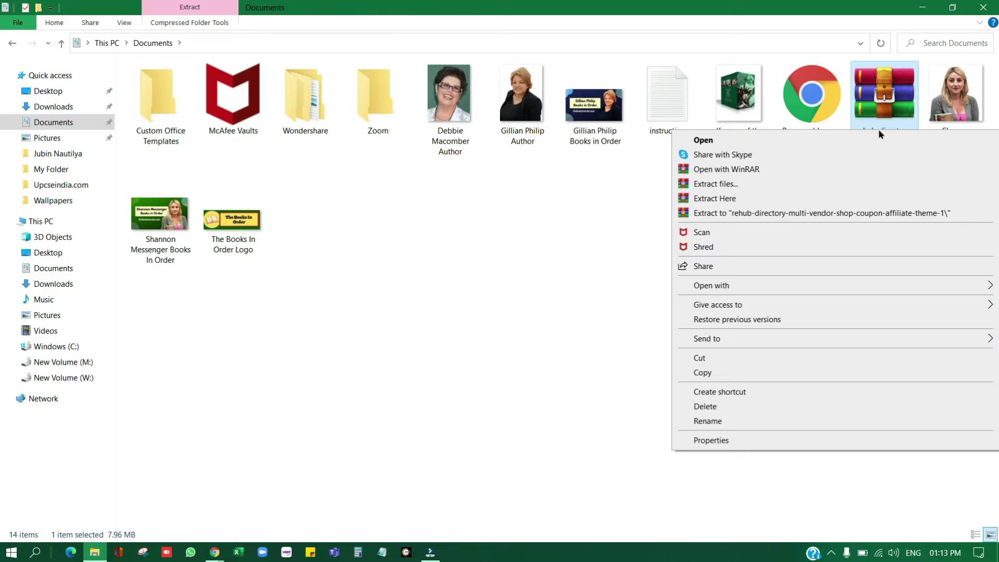
{"action": "left_click", "coordinate": [747, 138]}
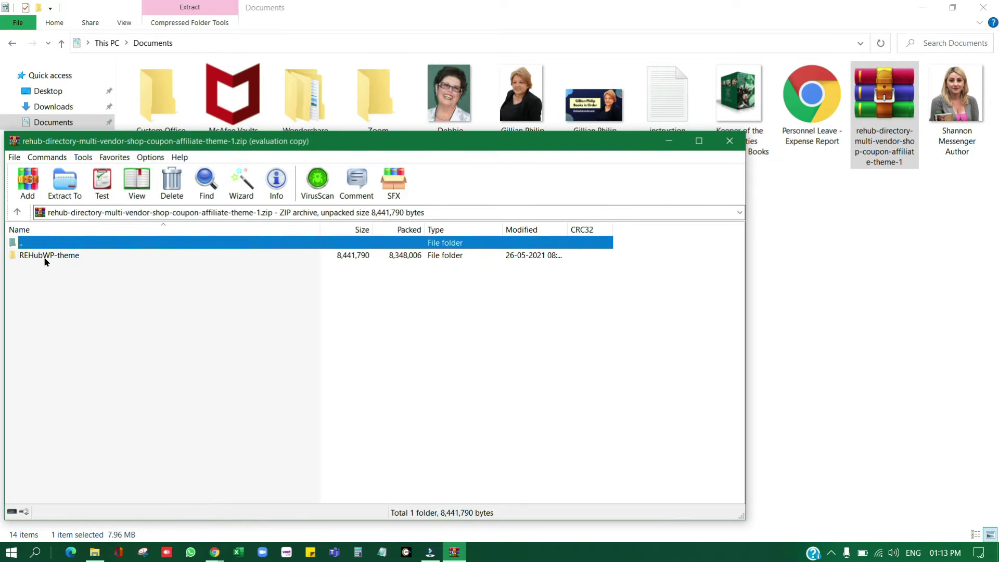
Dismiss the WinRAR purchase reminder and open the archive's REHubWP-theme folder
{"action": "left_click", "coordinate": [427, 333]}
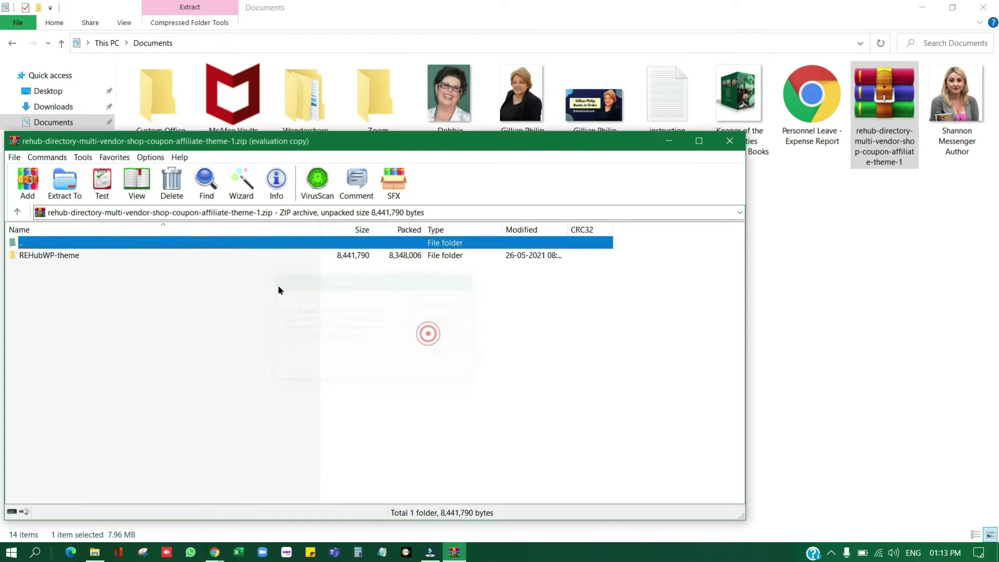
{"action": "double_click", "coordinate": [68, 255]}
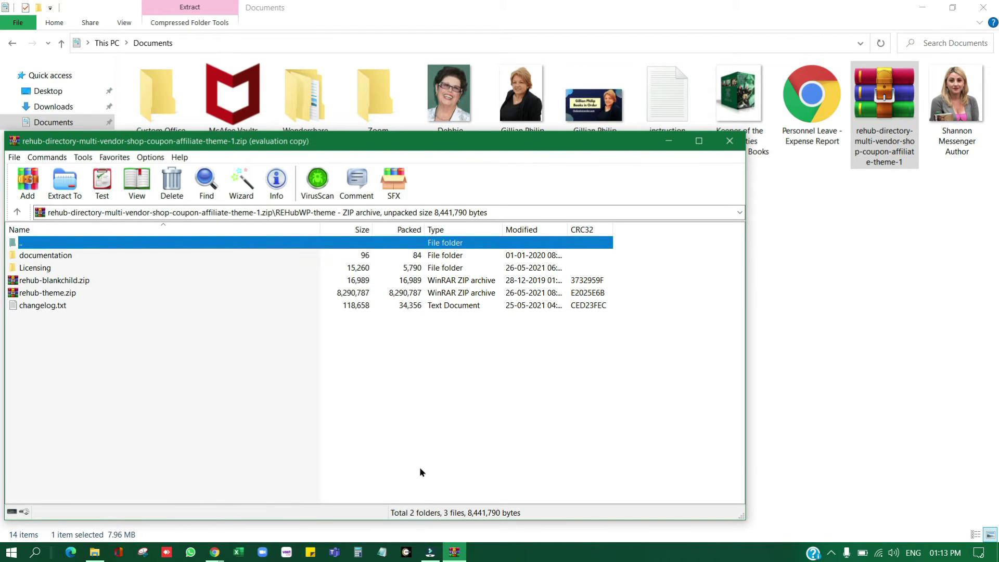
{"action": "left_click", "coordinate": [225, 547]}
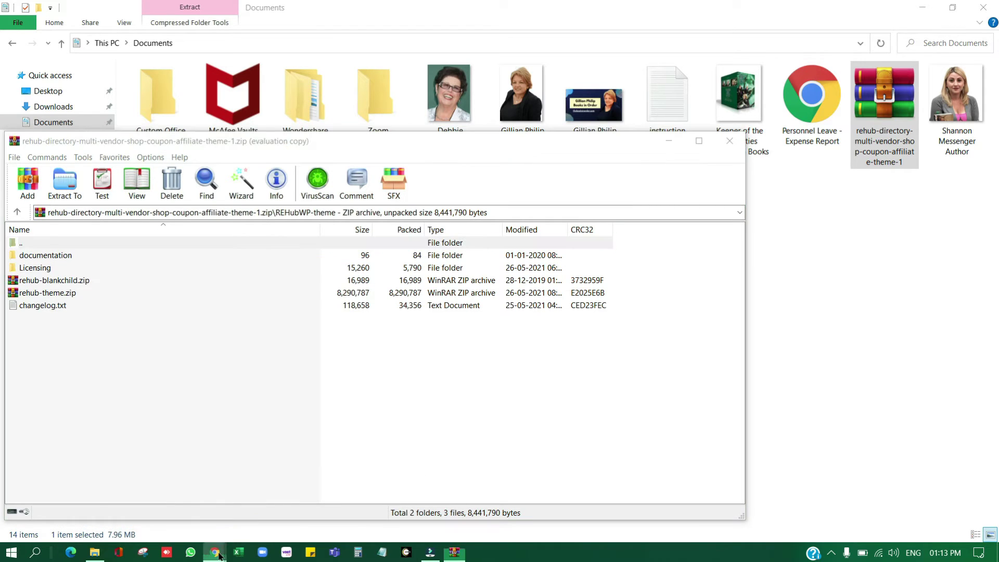
Open the Upload Theme form under Appearance > Themes > Add New in the test site dashboard
{"action": "left_click", "coordinate": [143, 489]}
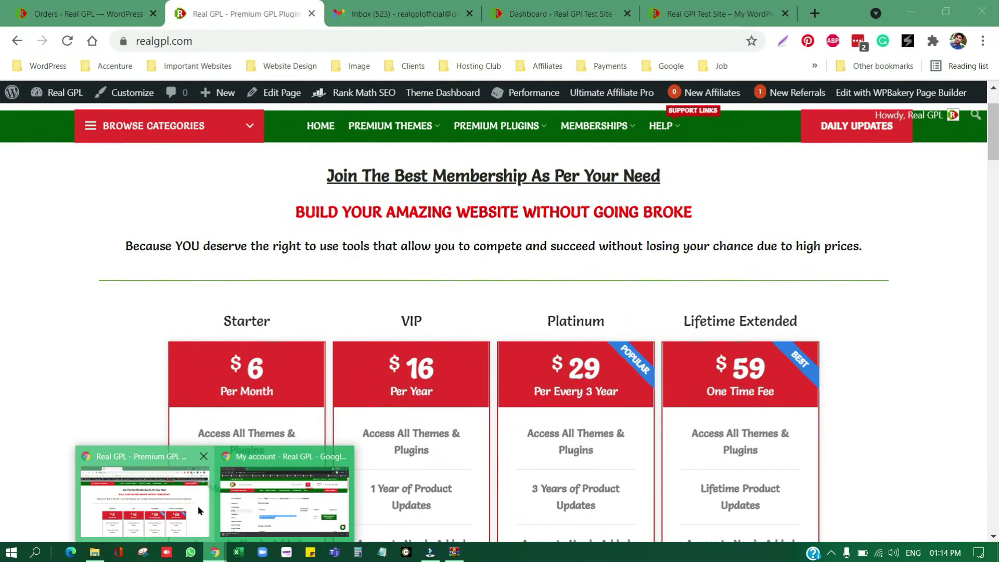
{"action": "left_click", "coordinate": [559, 13]}
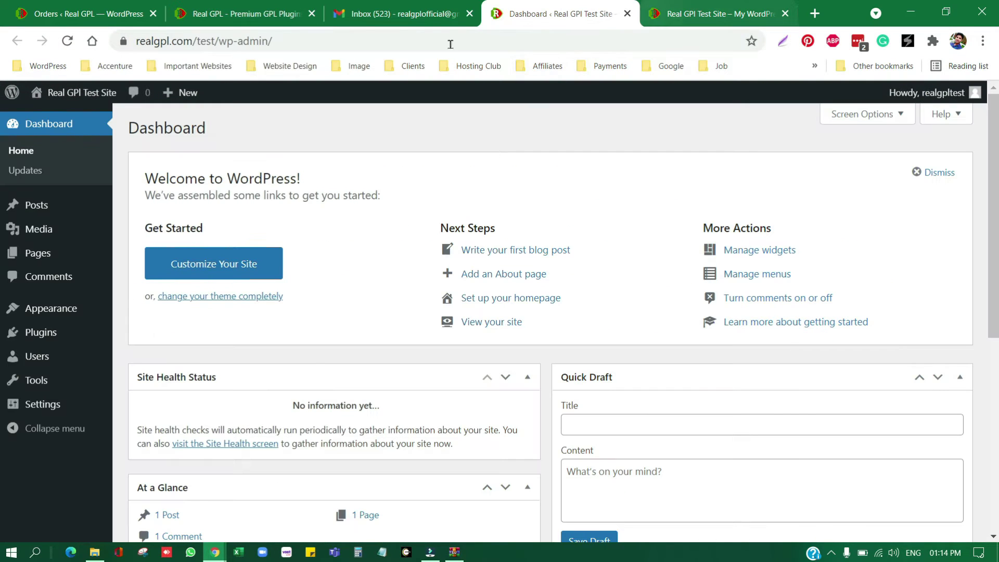
{"action": "mouse_move", "coordinate": [45, 313]}
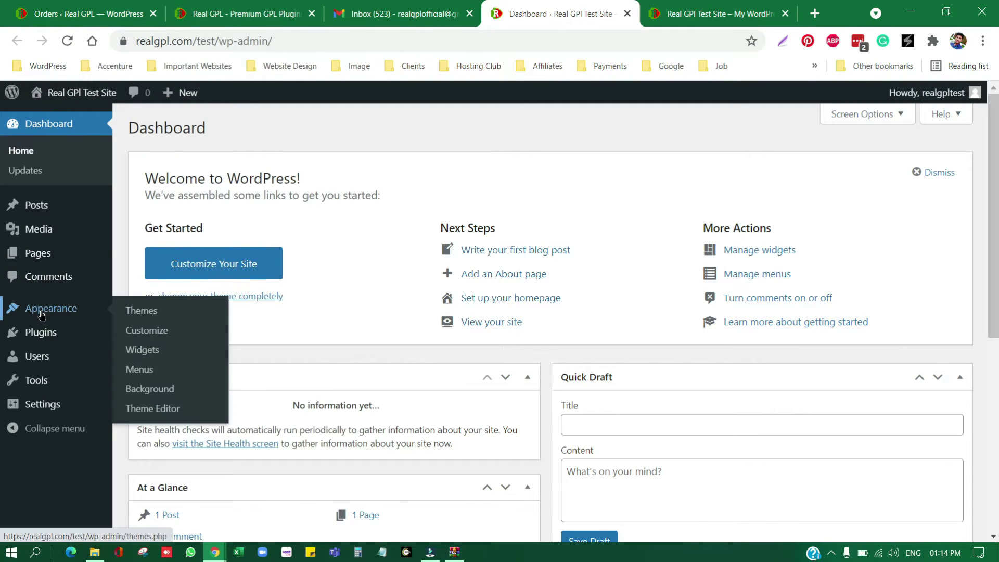
{"action": "left_click", "coordinate": [154, 314]}
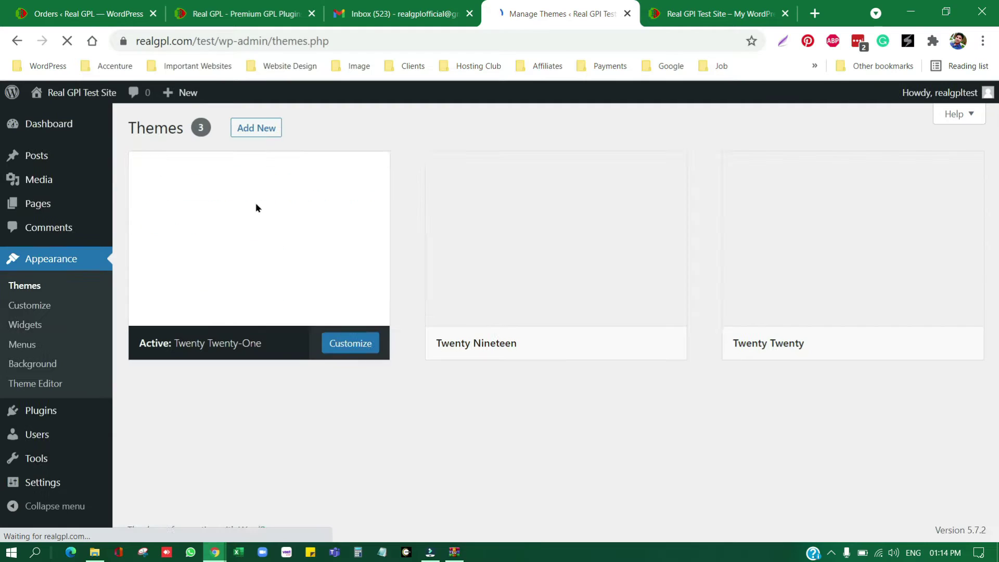
{"action": "mouse_move", "coordinate": [256, 208]}
{"action": "left_click", "coordinate": [263, 131]}
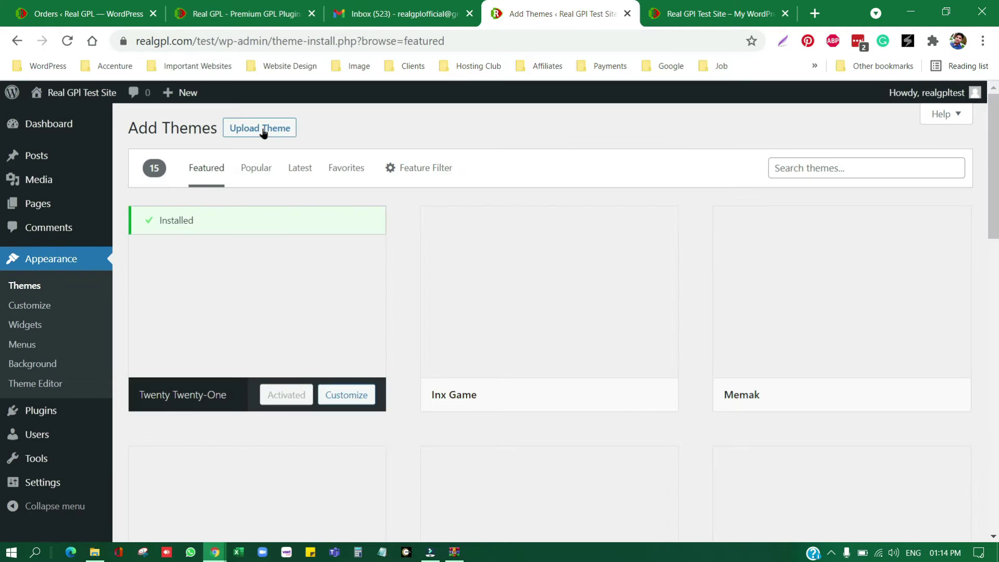
{"action": "left_click", "coordinate": [264, 131]}
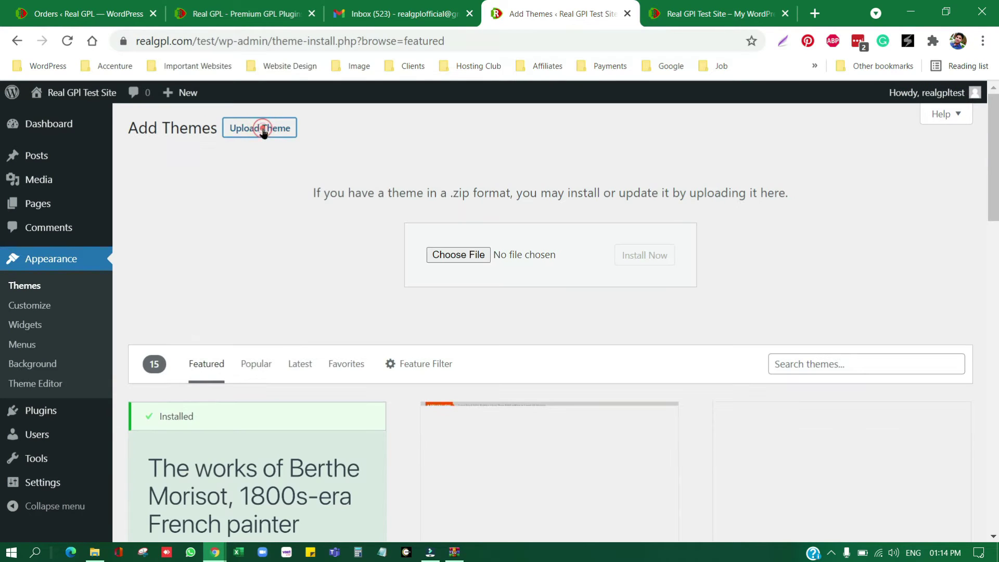
Choose rehub-directory-multi-vendor-shop-coupon-affiliate-theme-1.zip from Documents as the theme upload
{"action": "left_click", "coordinate": [454, 257]}
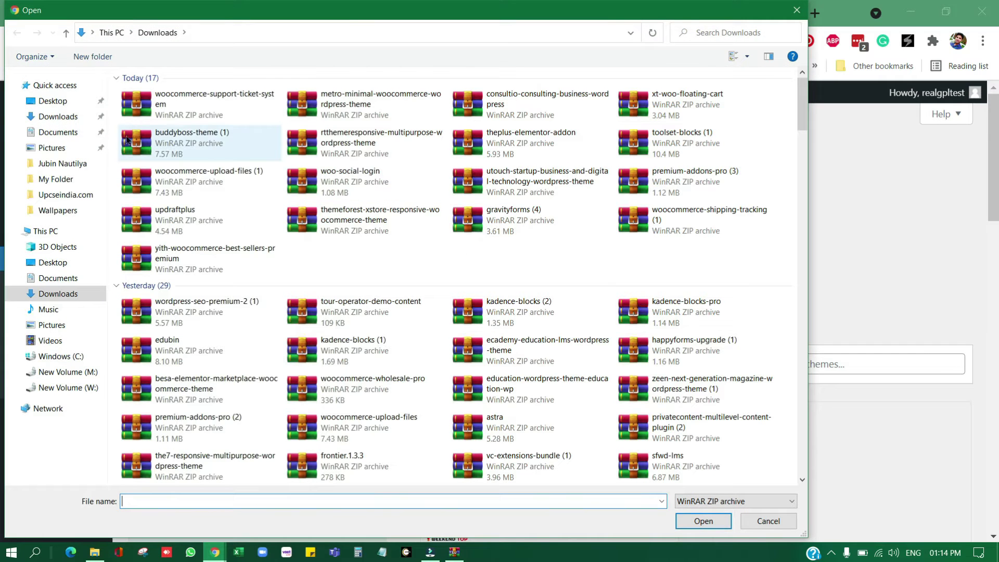
{"action": "left_click", "coordinate": [64, 134]}
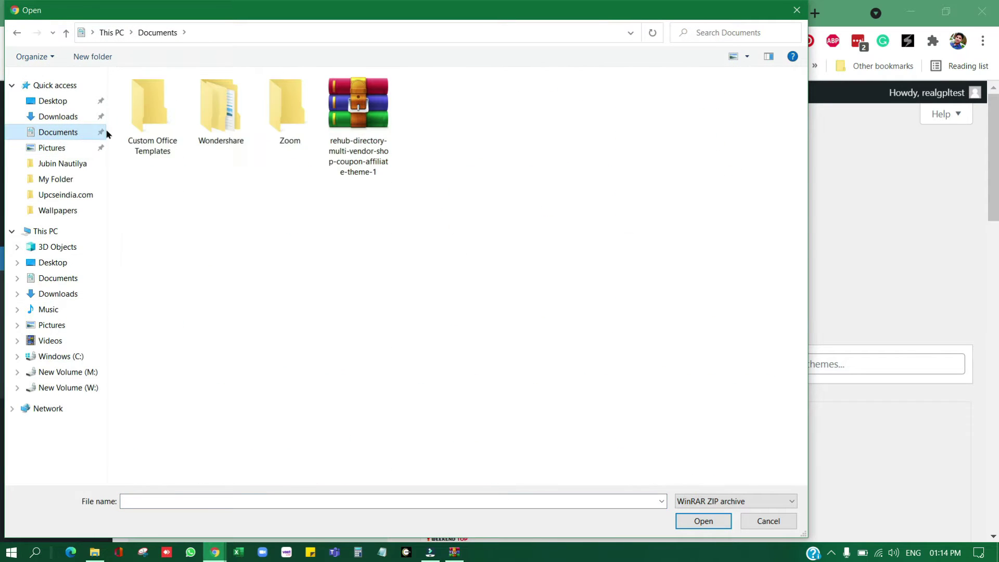
{"action": "left_click", "coordinate": [358, 138]}
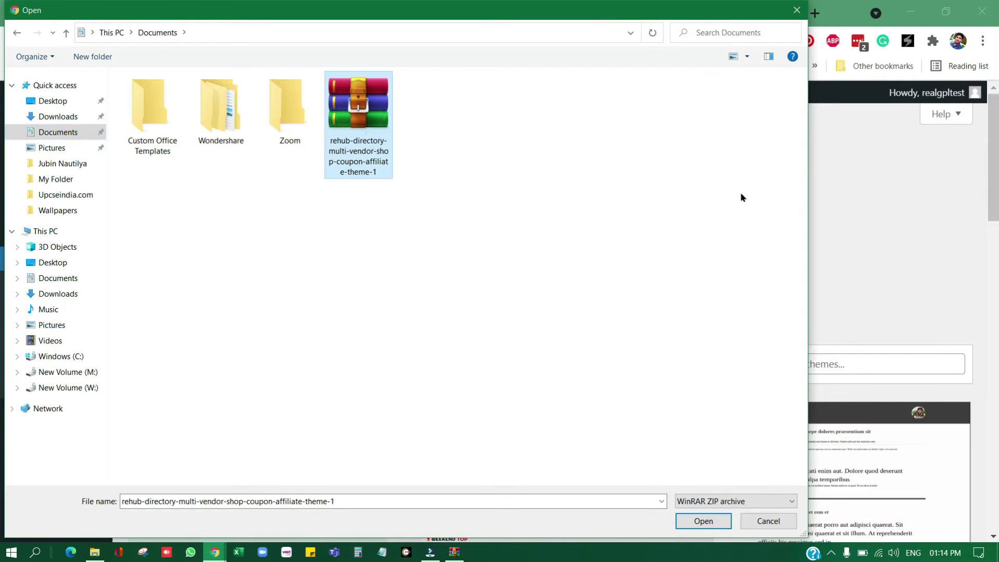
{"action": "left_click", "coordinate": [703, 521]}
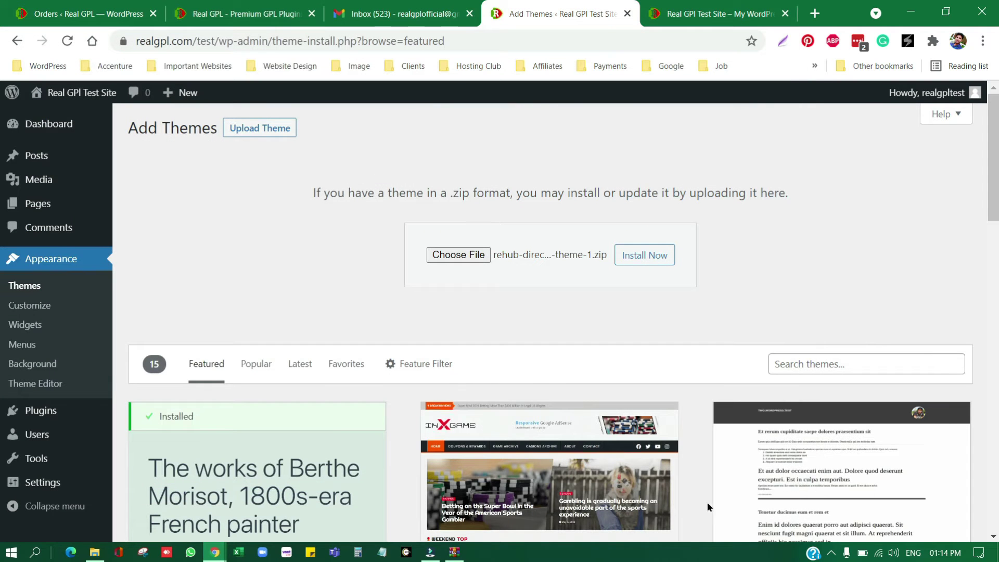
Install the rehub-directory zip, highlight its missing style.css error, and return to File Explorer
{"action": "left_click", "coordinate": [657, 261]}
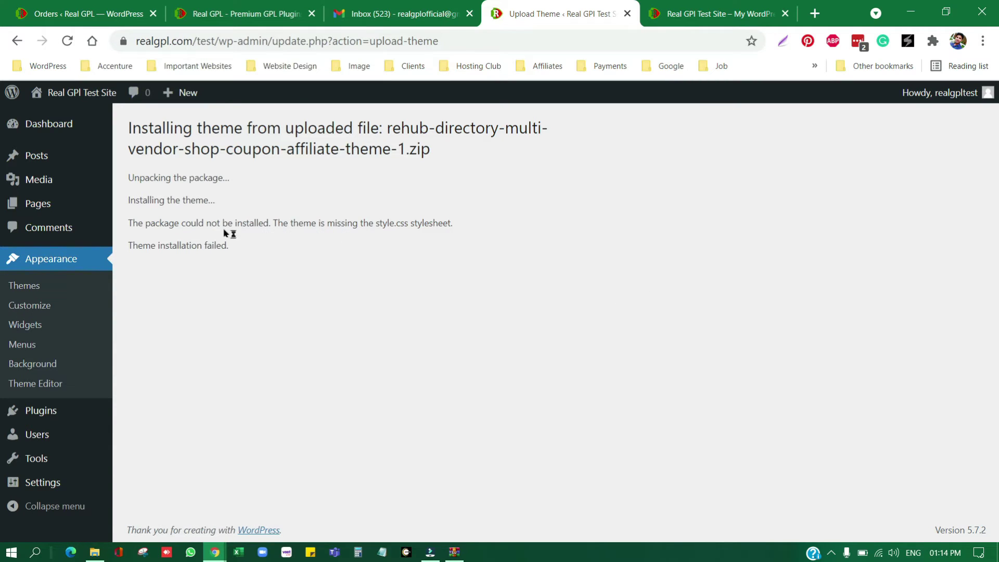
{"action": "left_click_drag", "start_coordinate": [134, 224], "coordinate": [272, 229]}
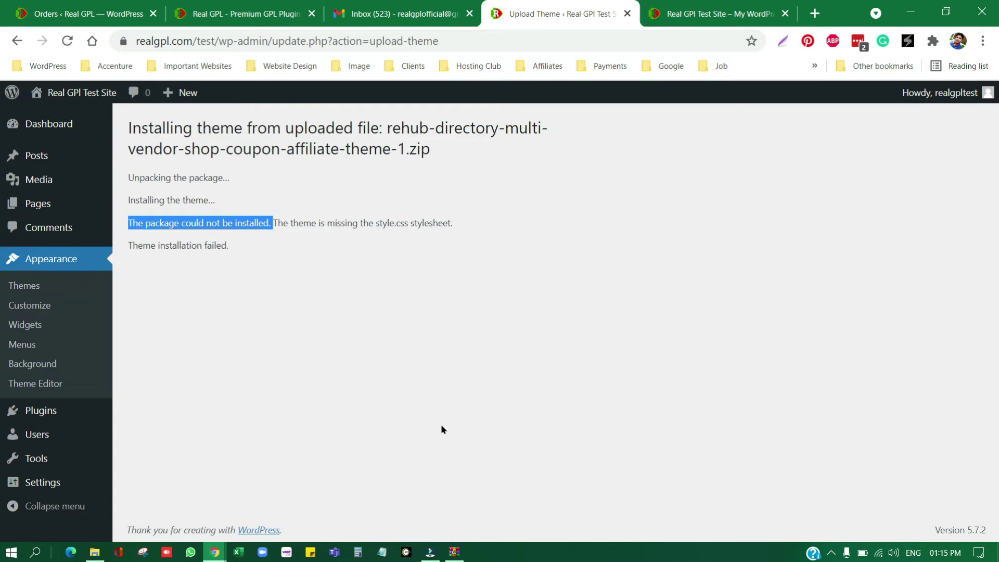
{"action": "left_click", "coordinate": [99, 555]}
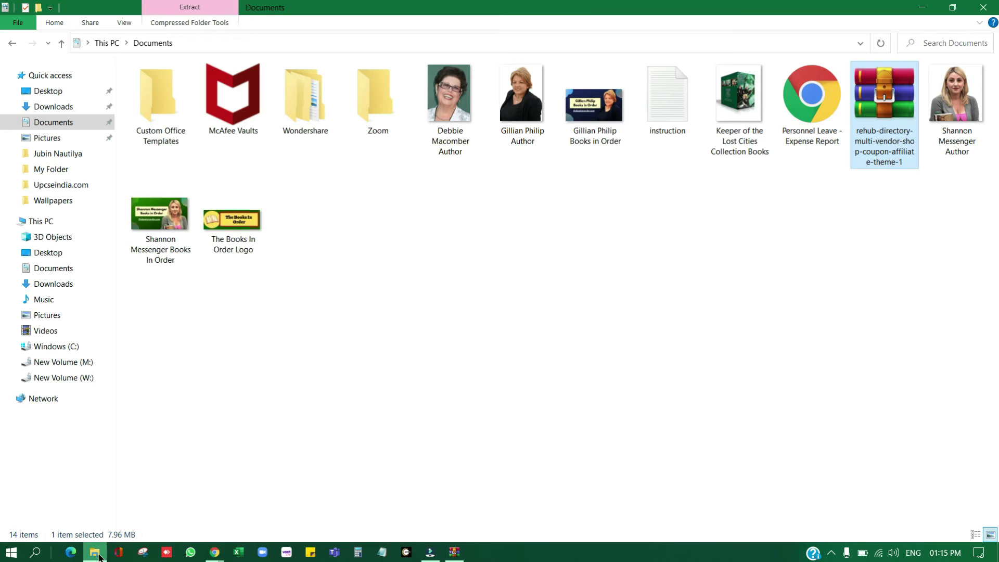
Extract the rehub archive into Documents and open the REHubWP-theme folder
{"action": "right_click", "coordinate": [880, 130]}
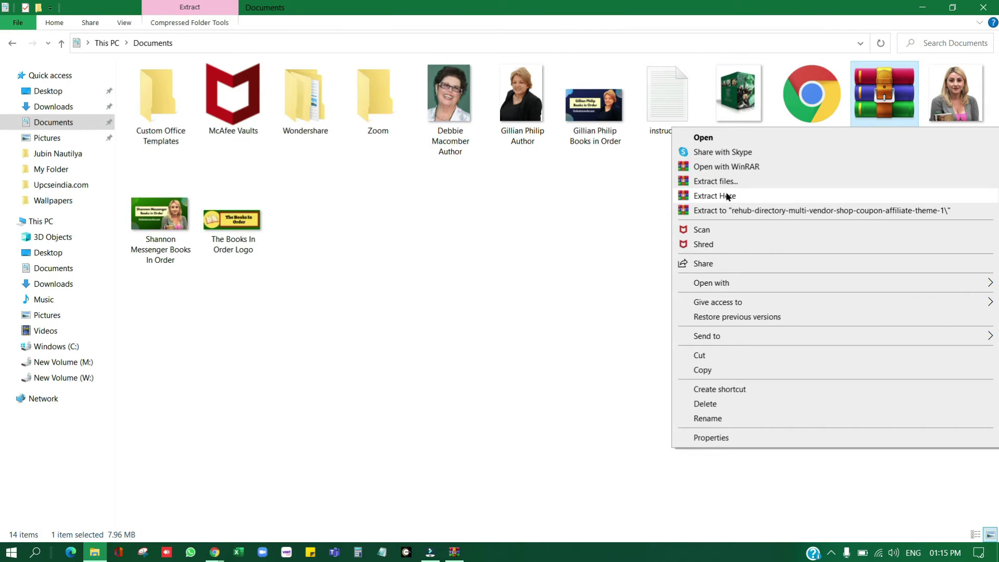
{"action": "left_click", "coordinate": [729, 196]}
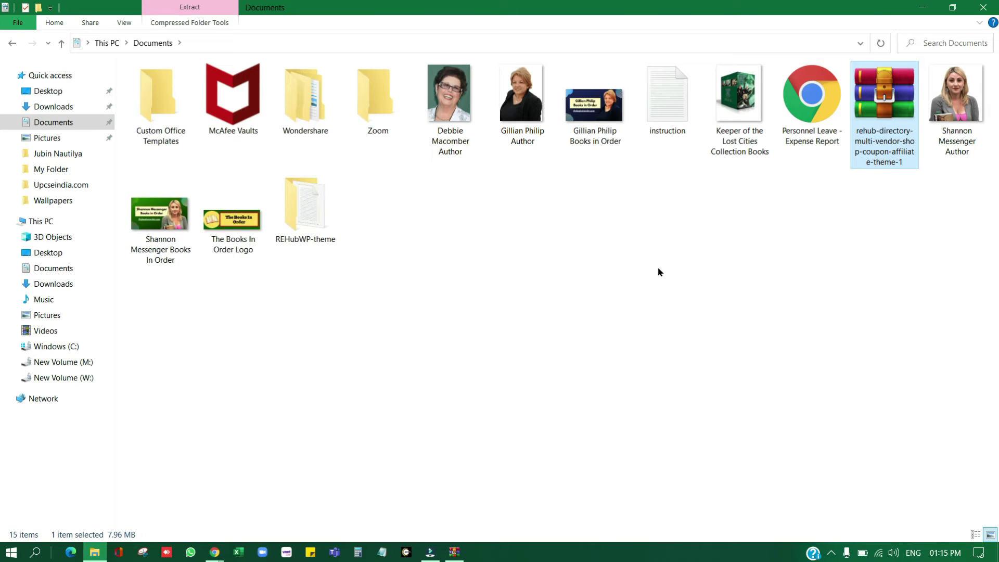
{"action": "double_click", "coordinate": [305, 209]}
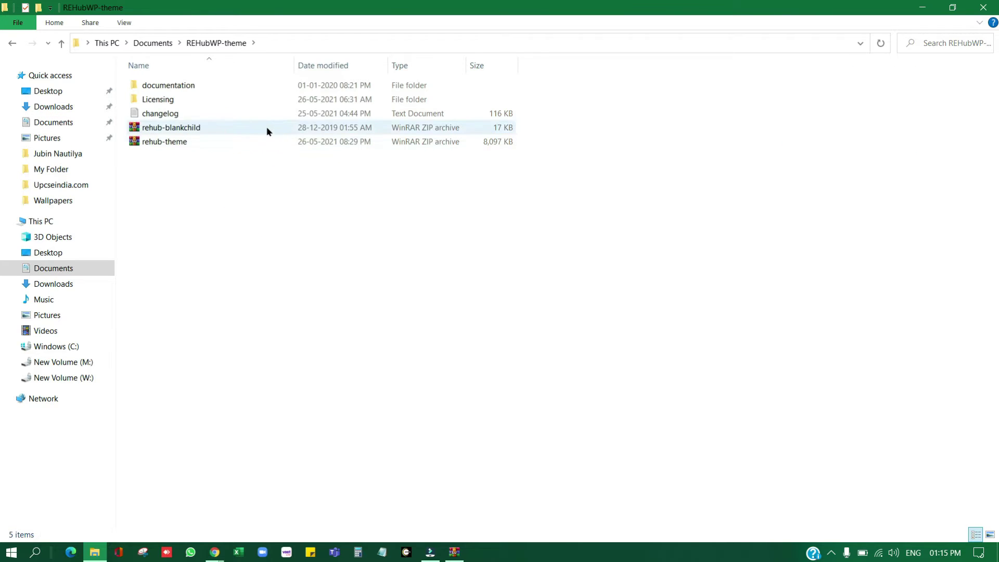
Check documentation, Licensing, changelog and rehub-blankchild, then select rehub-theme.zip
{"action": "left_click", "coordinate": [254, 87]}
{"action": "left_click", "coordinate": [212, 99]}
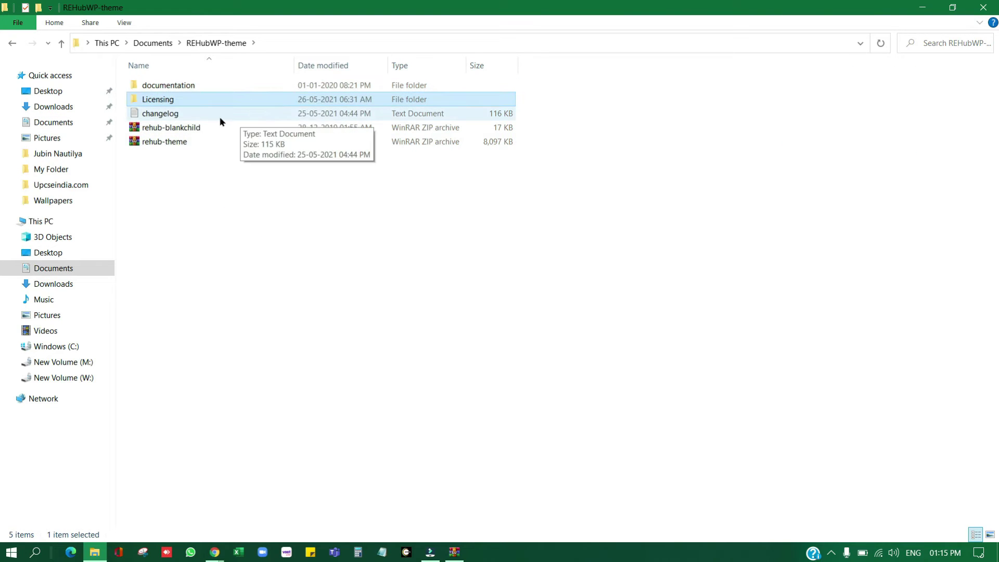
{"action": "left_click", "coordinate": [218, 115]}
{"action": "left_click", "coordinate": [216, 130]}
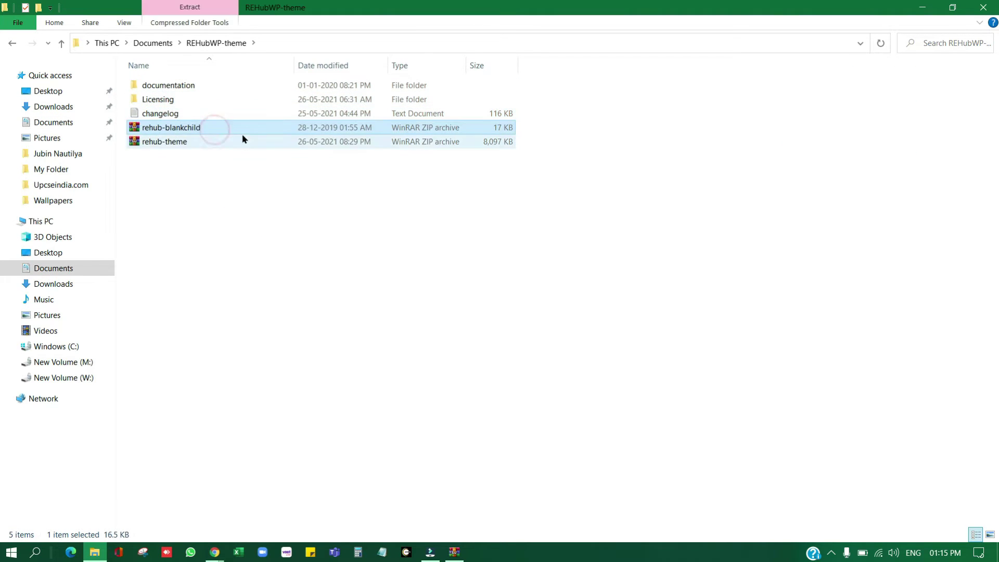
{"action": "left_click", "coordinate": [216, 146]}
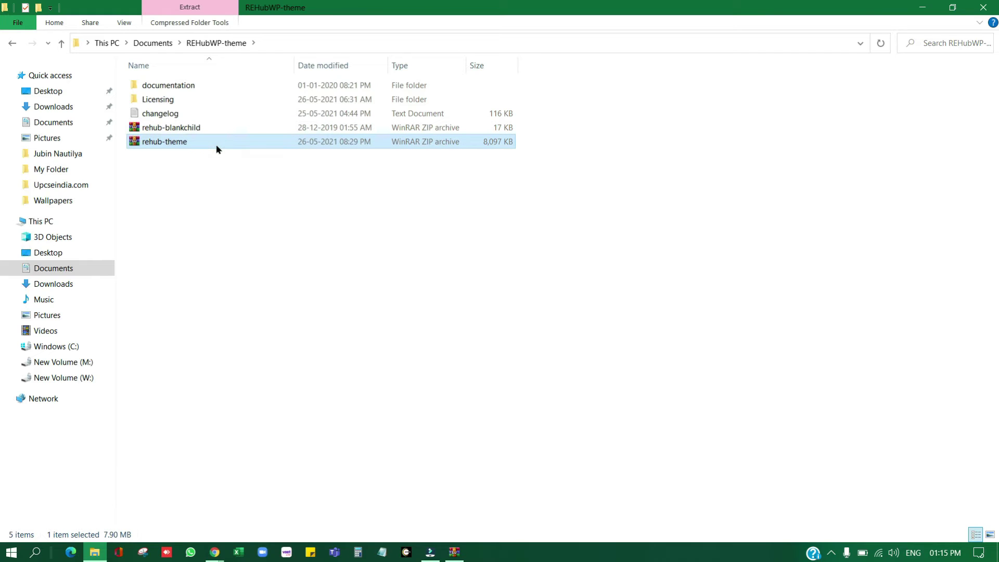
{"action": "left_click", "coordinate": [235, 145]}
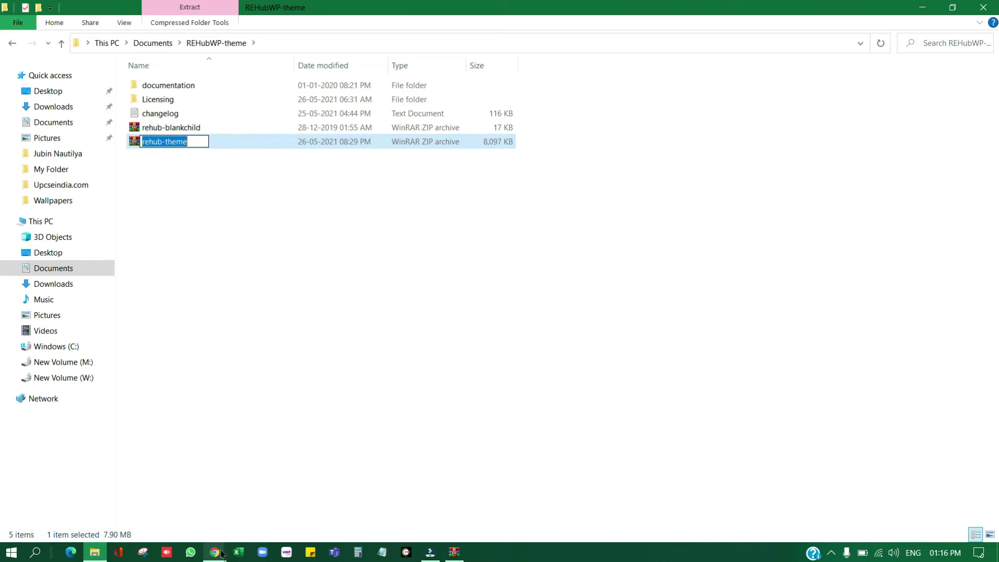
Return to WordPress and open the Upload Theme form under Themes > Add New
{"action": "mouse_move", "coordinate": [221, 553]}
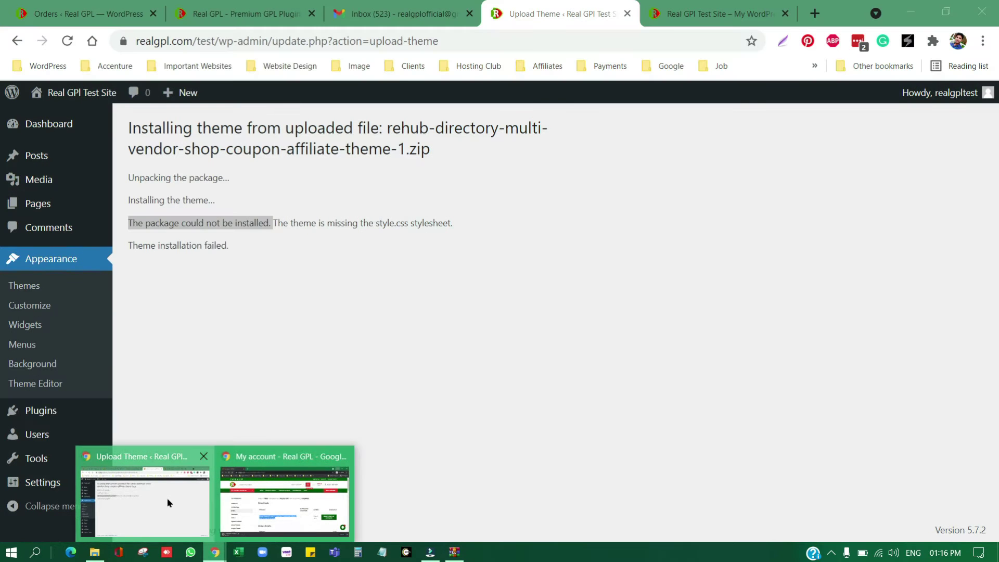
{"action": "left_click", "coordinate": [166, 497]}
{"action": "left_click", "coordinate": [23, 287]}
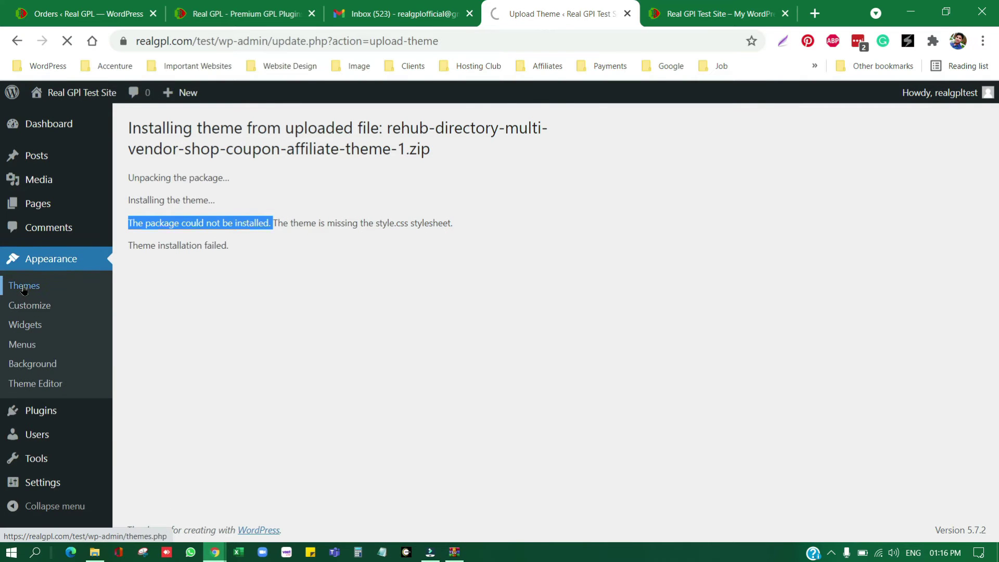
{"action": "left_click", "coordinate": [255, 131]}
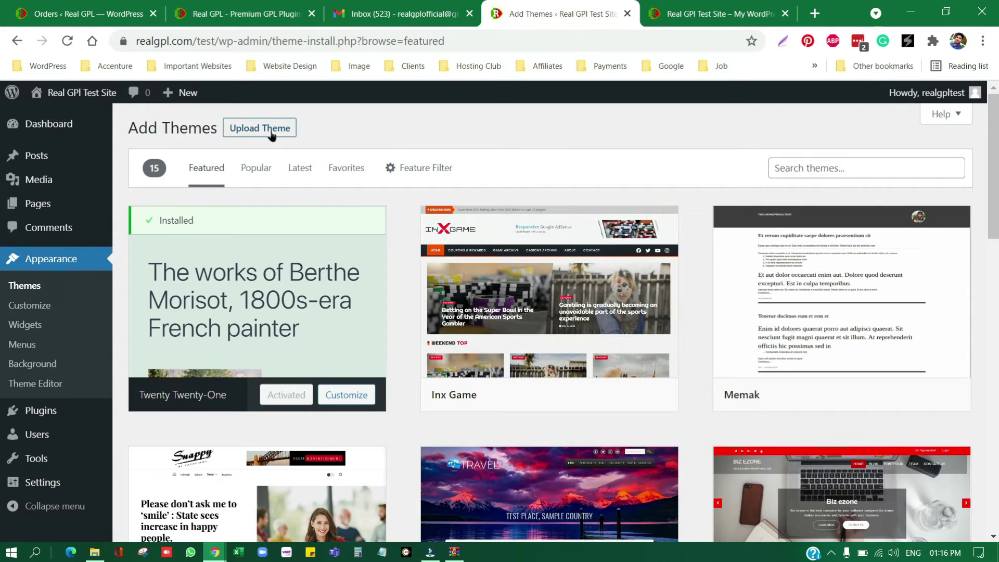
{"action": "left_click", "coordinate": [281, 129]}
Choose rehub-theme.zip from the REHubWP-theme folder and start installing it
{"action": "left_click", "coordinate": [458, 255]}
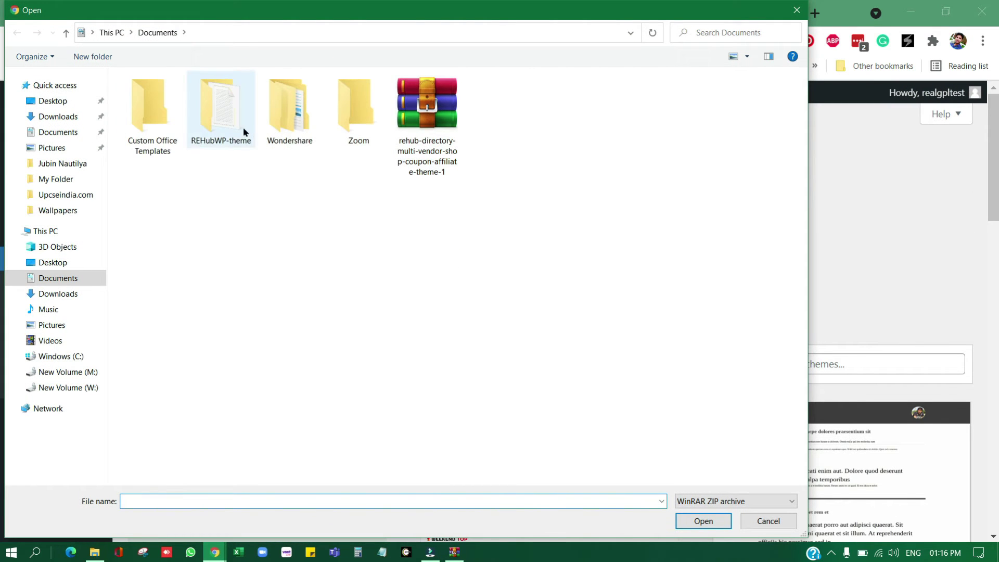
{"action": "left_click", "coordinate": [220, 126]}
{"action": "double_click", "coordinate": [221, 126]}
{"action": "left_click", "coordinate": [193, 137]}
{"action": "left_click", "coordinate": [702, 521]}
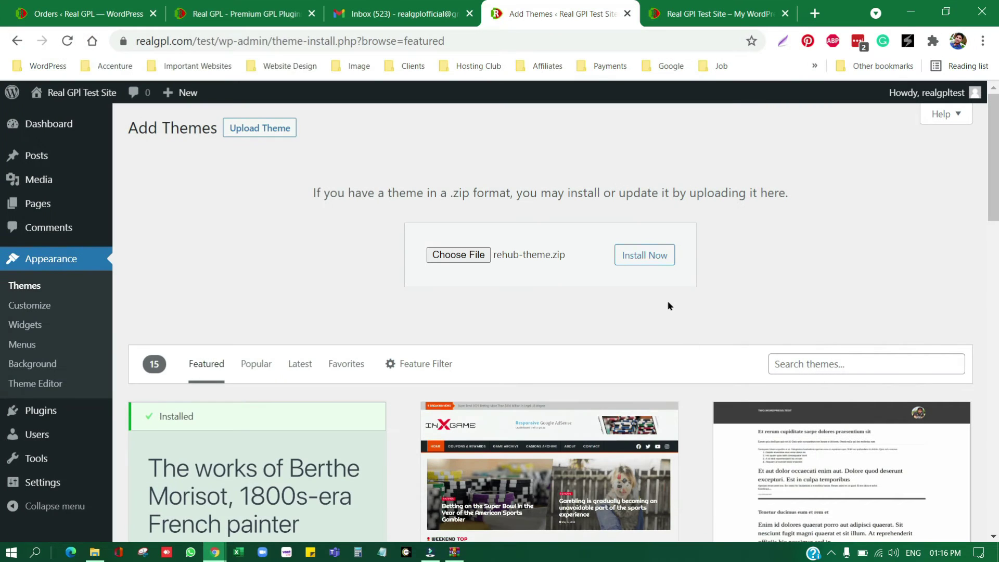
{"action": "left_click", "coordinate": [653, 258]}
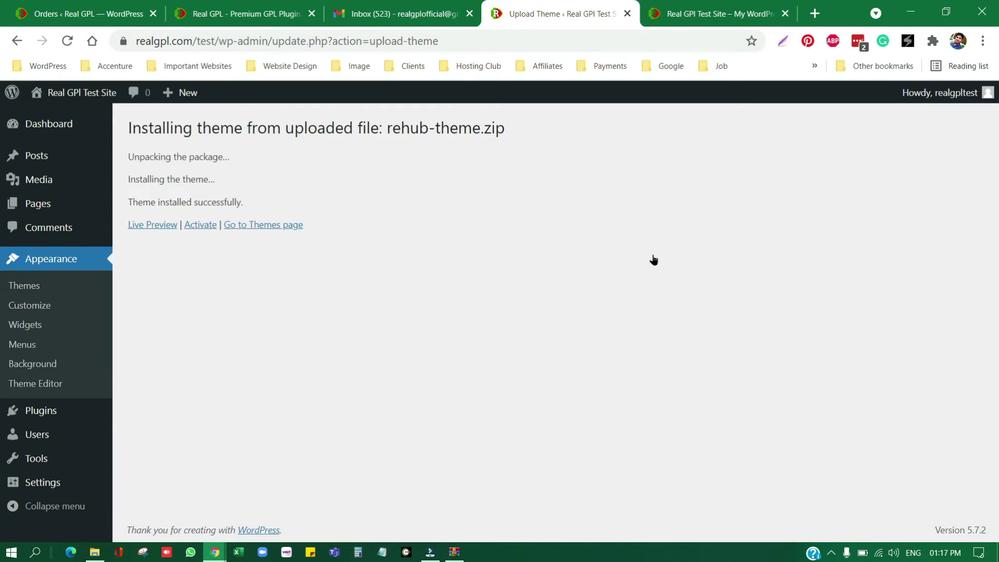
Highlight the 'Theme installed successfully' message for rehub-theme.zip
{"action": "left_click_drag", "start_coordinate": [117, 204], "coordinate": [264, 201]}
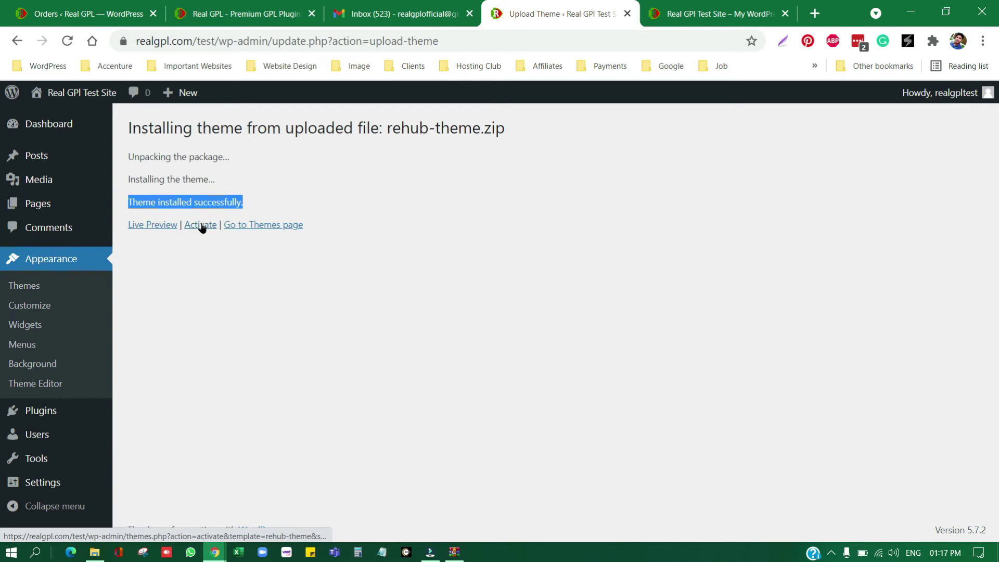
{"action": "left_click", "coordinate": [95, 552]}
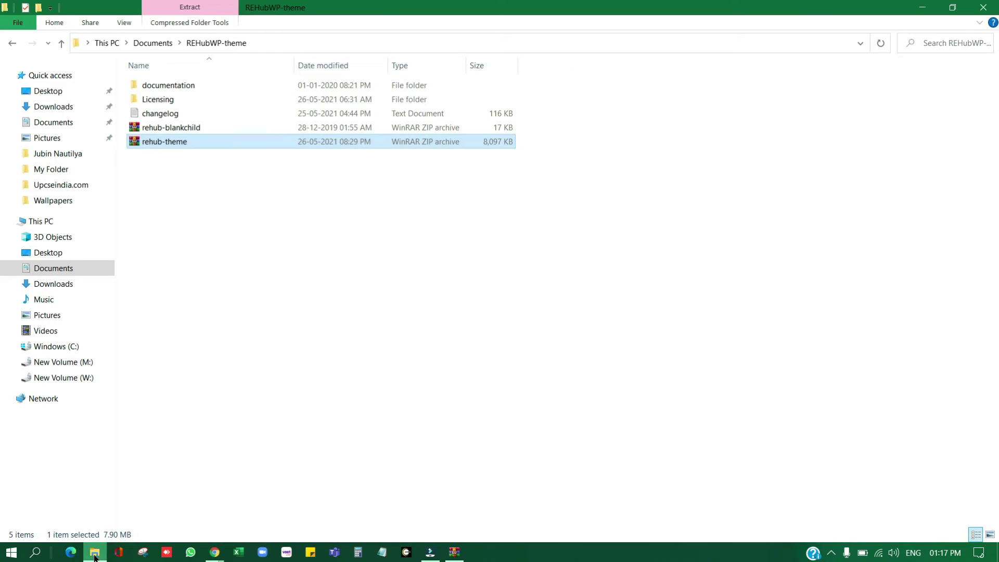
{"action": "left_click", "coordinate": [248, 129]}
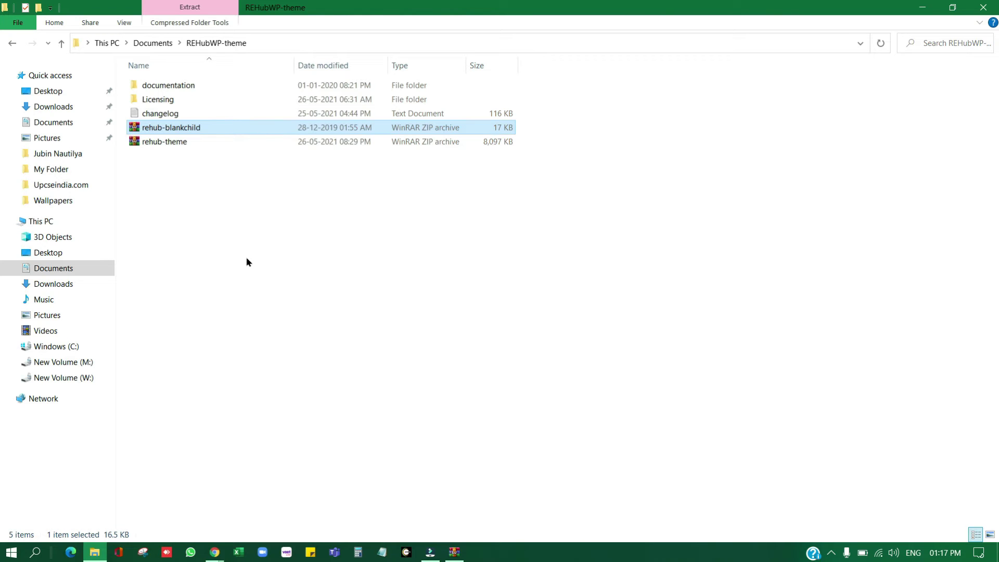
{"action": "left_click", "coordinate": [921, 8]}
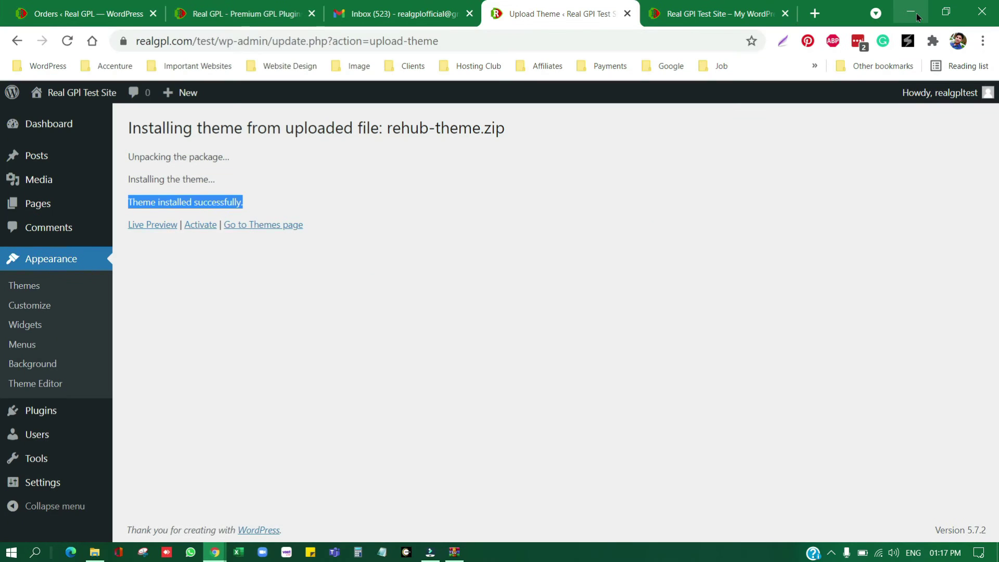
Upload rehub-blankchild.zip as a new theme and install it
{"action": "left_click", "coordinate": [16, 291]}
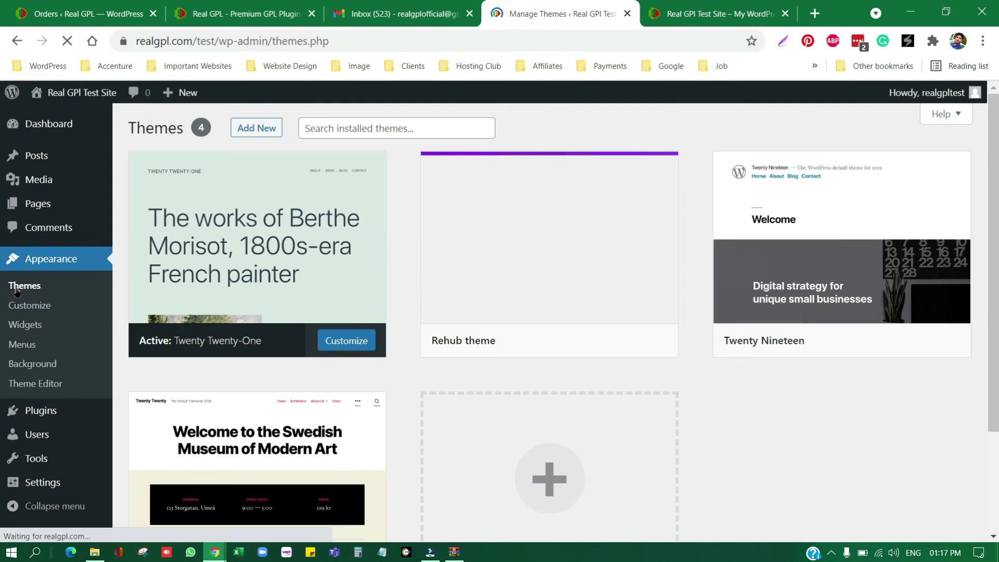
{"action": "left_click", "coordinate": [269, 135]}
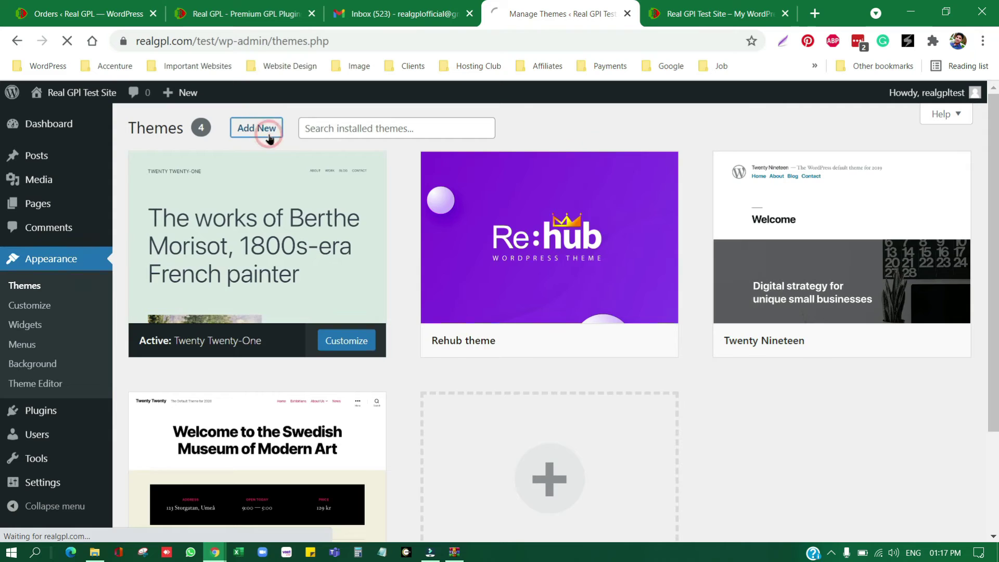
{"action": "left_click", "coordinate": [279, 129]}
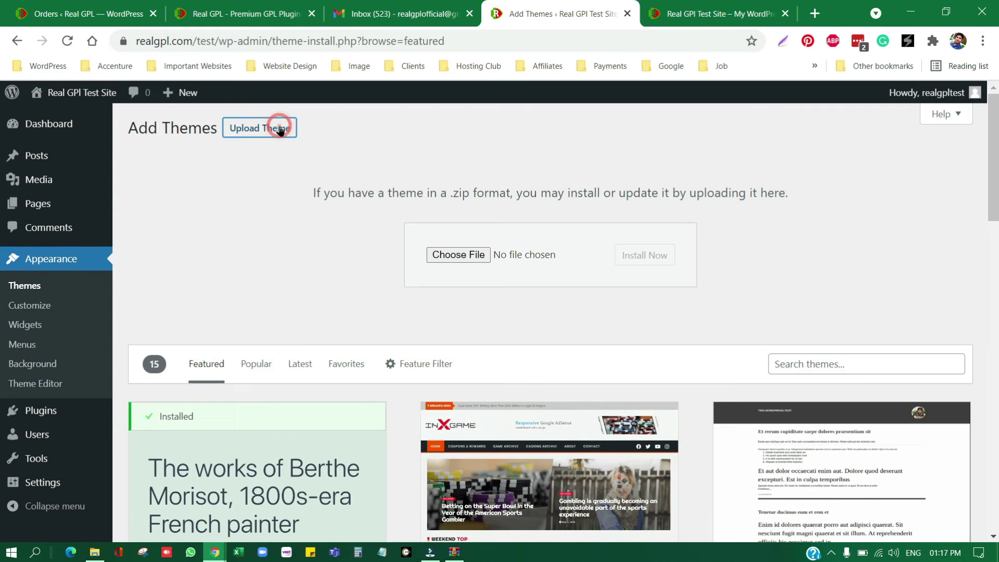
{"action": "left_click", "coordinate": [447, 254]}
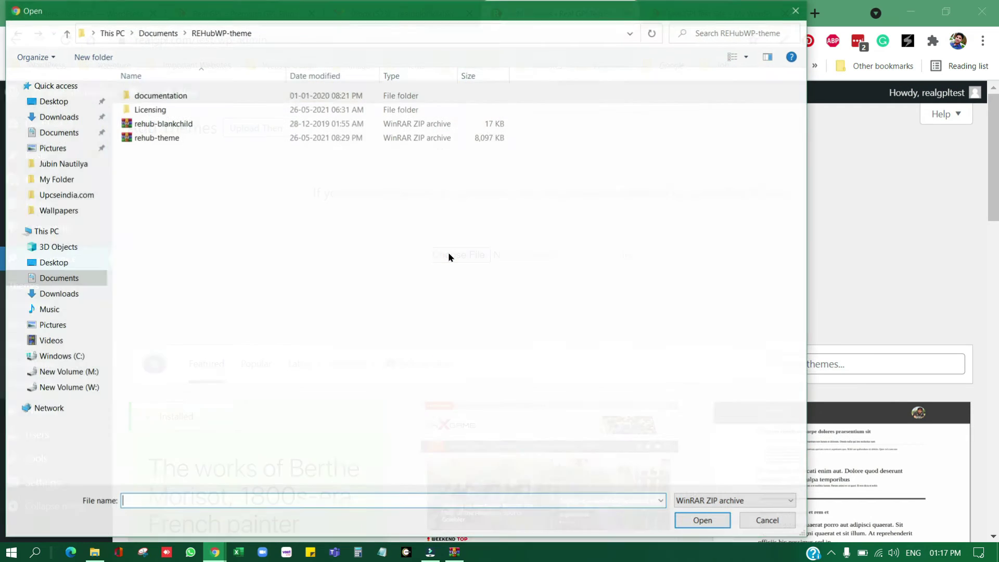
{"action": "left_click", "coordinate": [236, 124]}
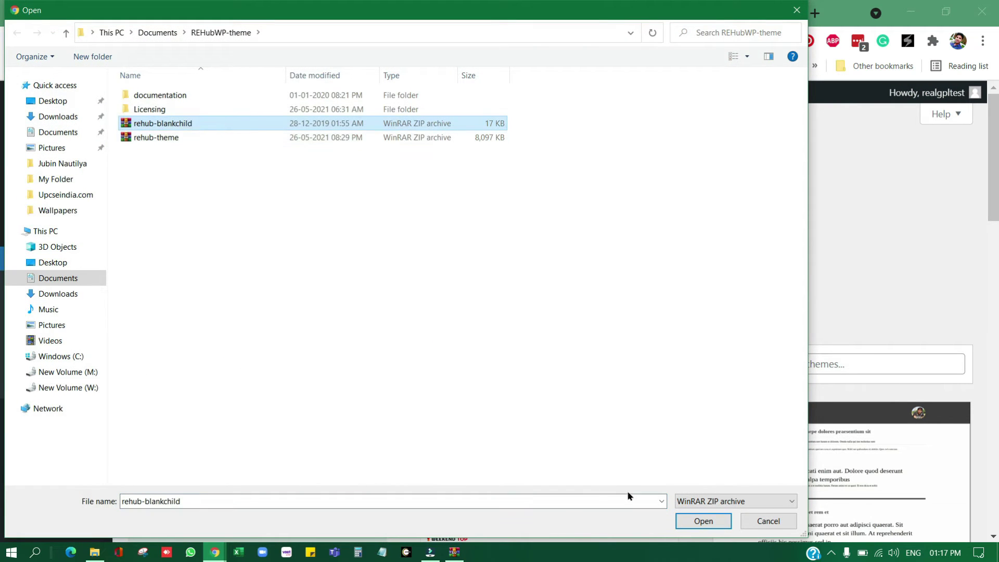
{"action": "left_click", "coordinate": [703, 522]}
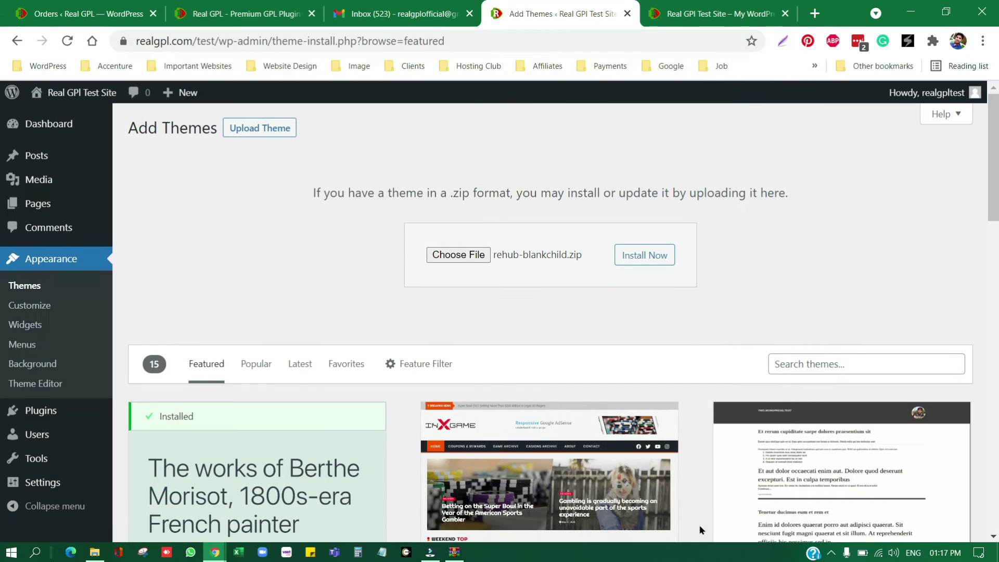
{"action": "left_click", "coordinate": [650, 260]}
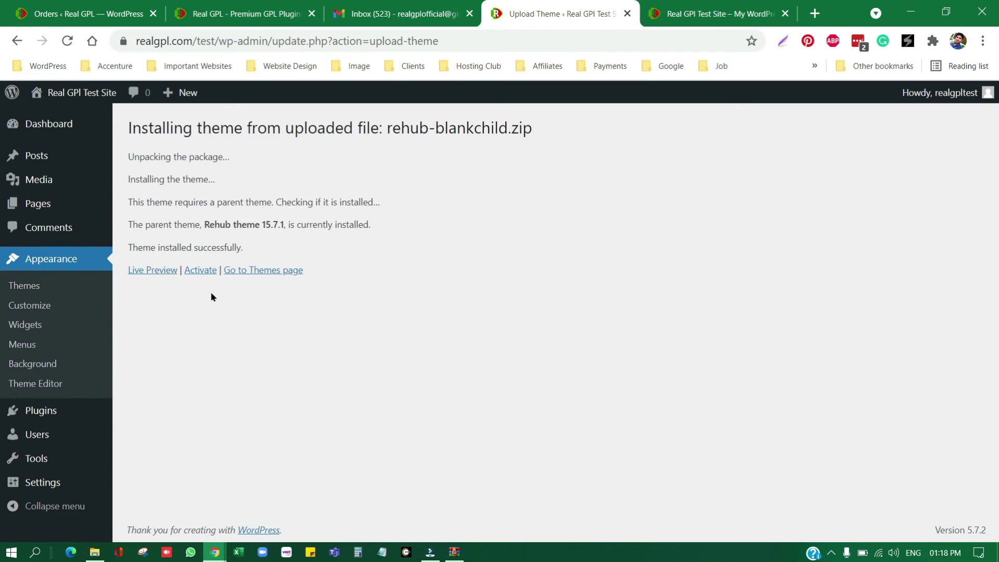
Activate the newly installed REHub blank child theme
{"action": "left_click", "coordinate": [201, 274]}
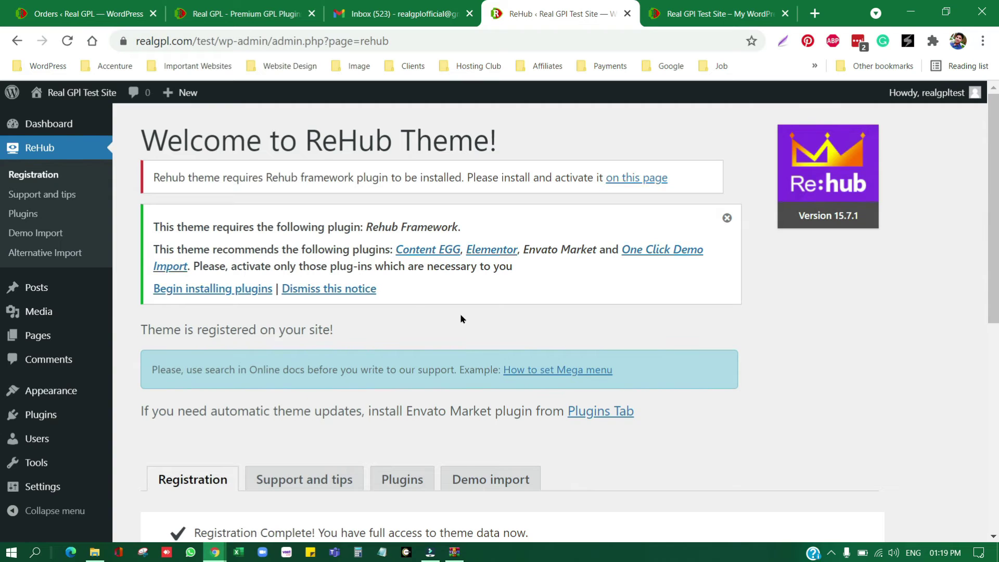
Bulk-install all five required theme plugins from the plugin list
{"action": "left_click", "coordinate": [225, 295]}
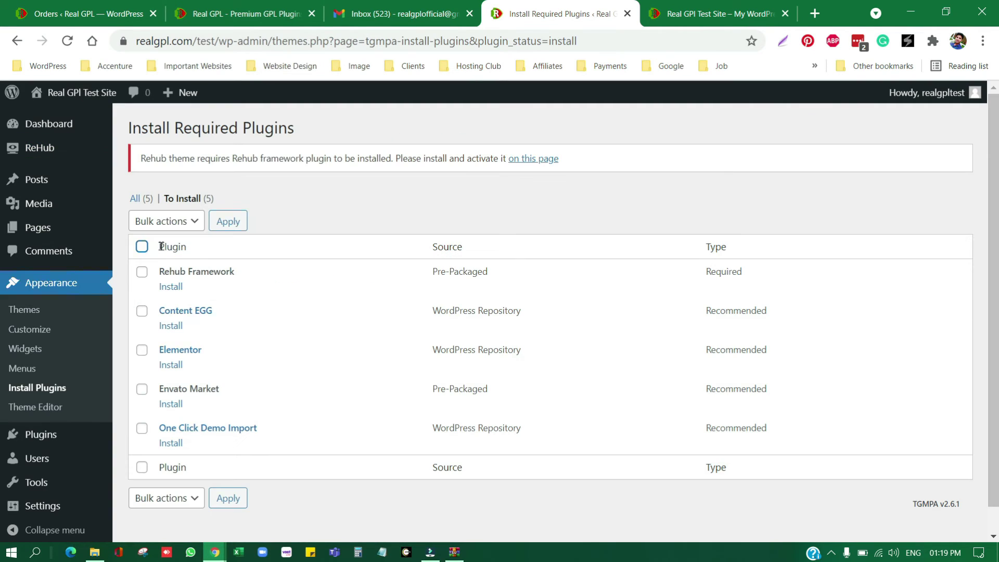
{"action": "left_click", "coordinate": [142, 247]}
{"action": "left_click", "coordinate": [166, 221]}
{"action": "left_click", "coordinate": [182, 249]}
{"action": "left_click", "coordinate": [226, 228]}
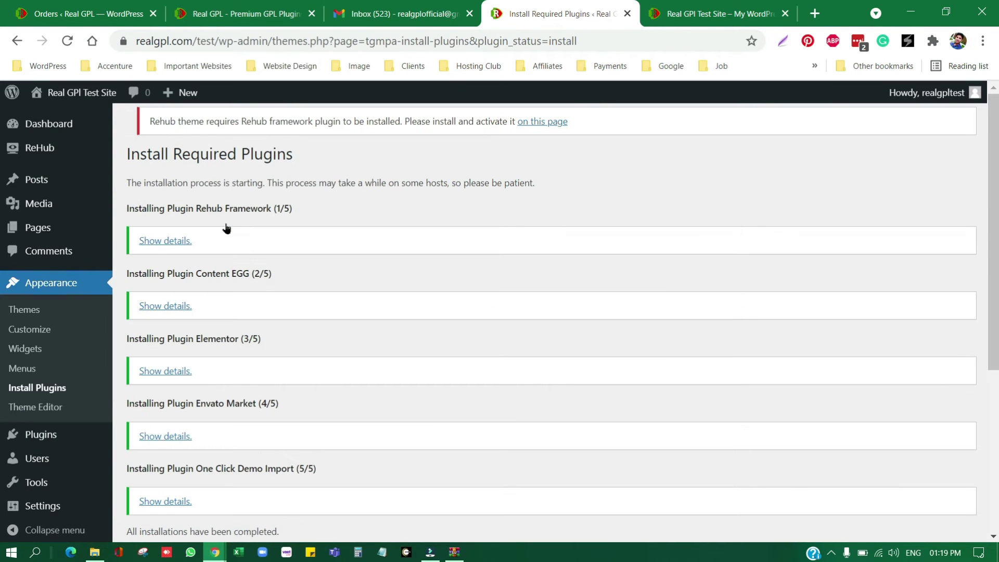
Bulk-activate all five installed theme plugins
{"action": "left_click", "coordinate": [42, 394]}
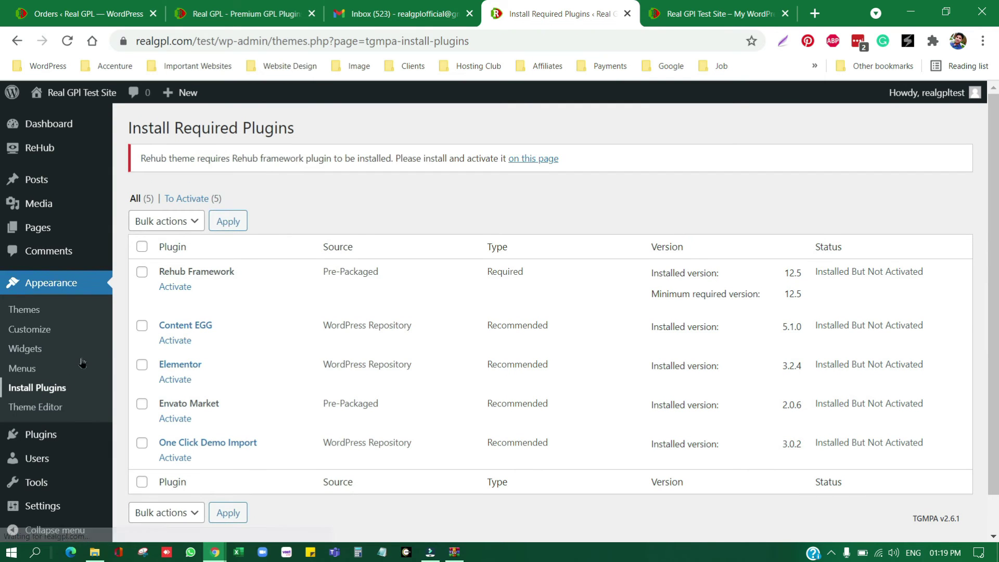
{"action": "left_click", "coordinate": [166, 221]}
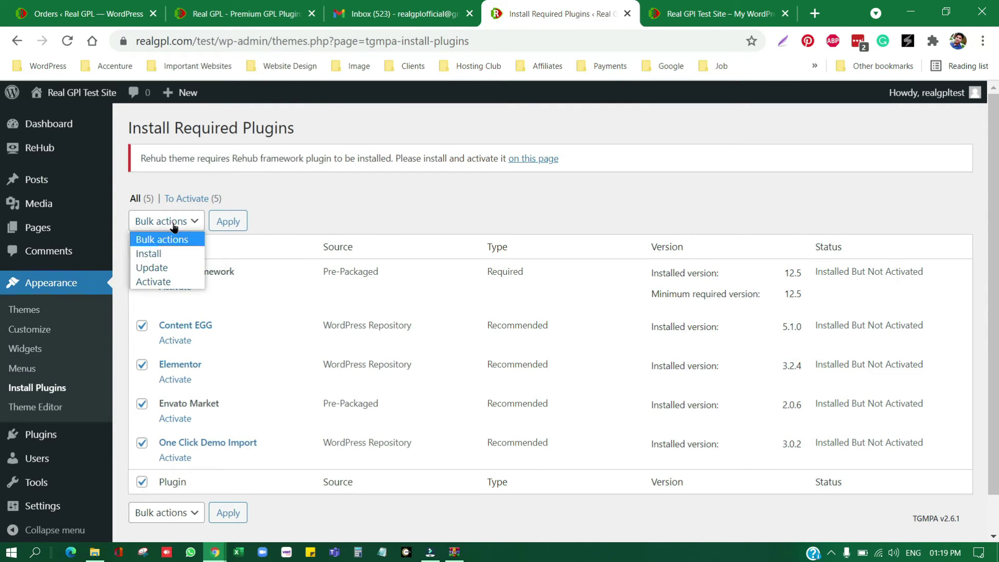
{"action": "left_click", "coordinate": [166, 279]}
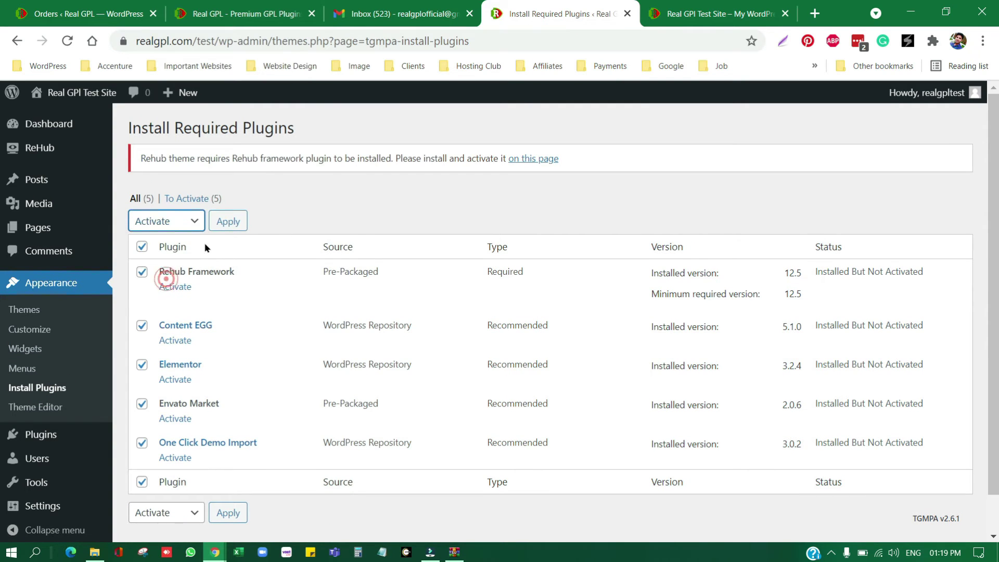
{"action": "left_click", "coordinate": [227, 221]}
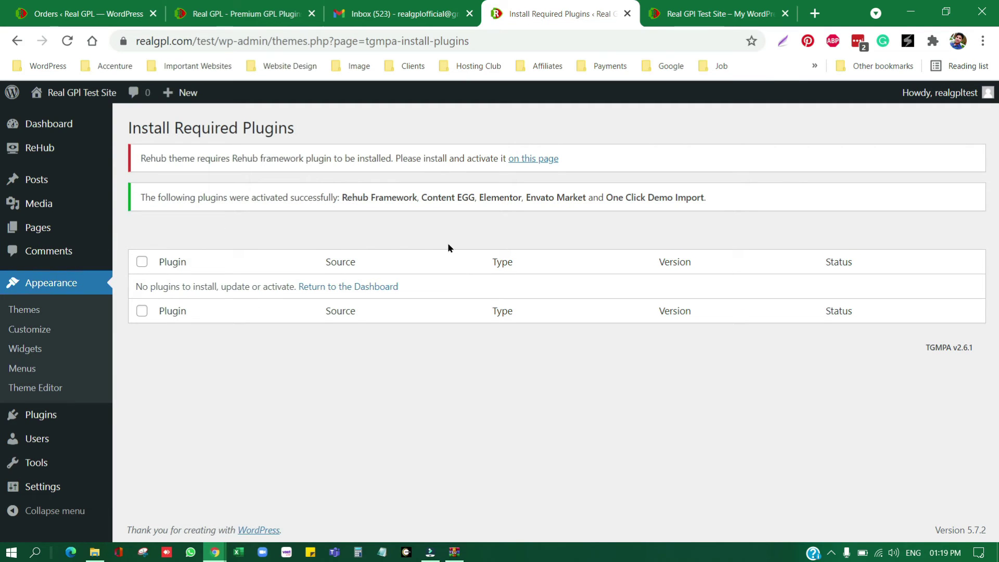
Start the REHub installation wizard and open the demo selector on Import Theme options
{"action": "left_click", "coordinate": [65, 126]}
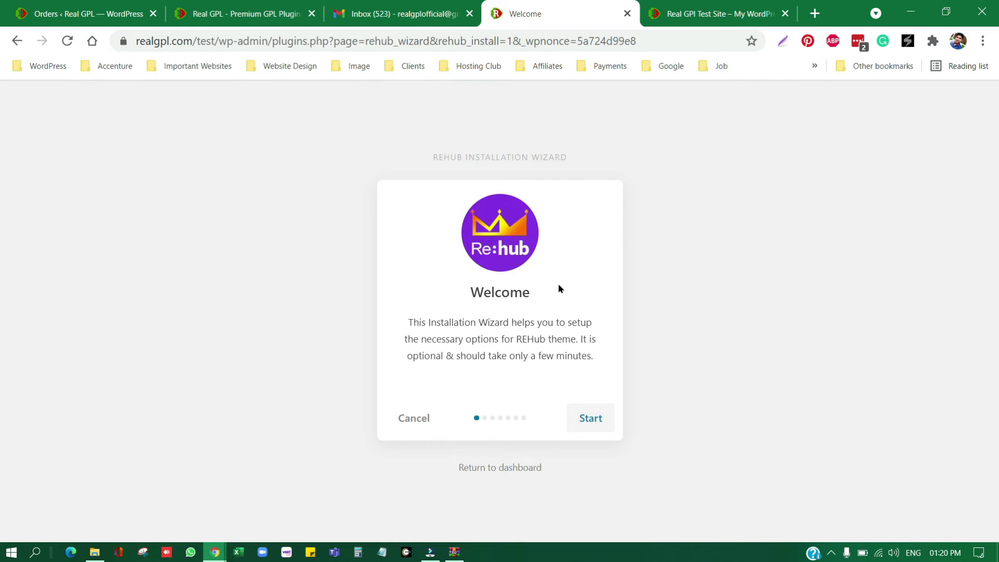
{"action": "left_click", "coordinate": [587, 414]}
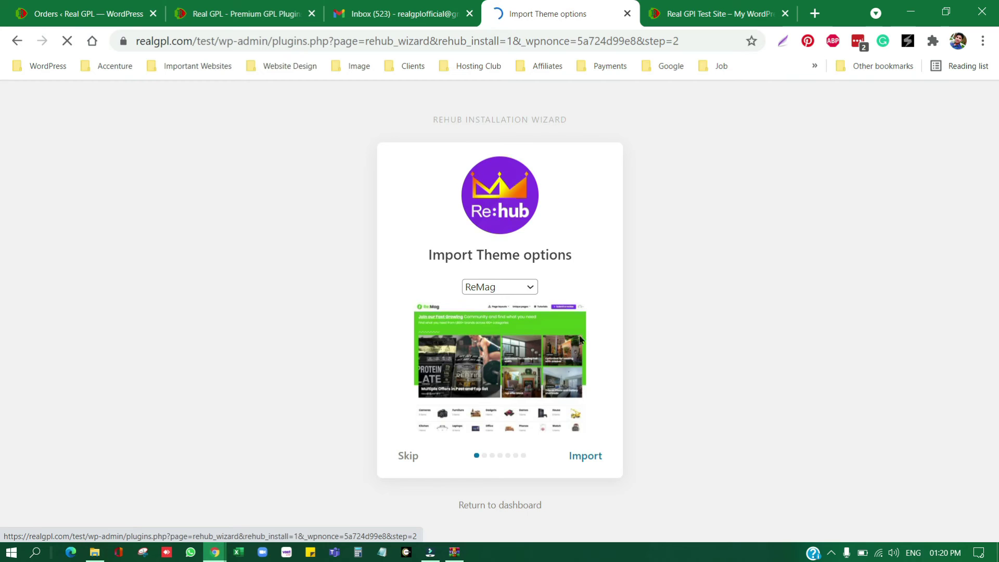
{"action": "left_click", "coordinate": [521, 288]}
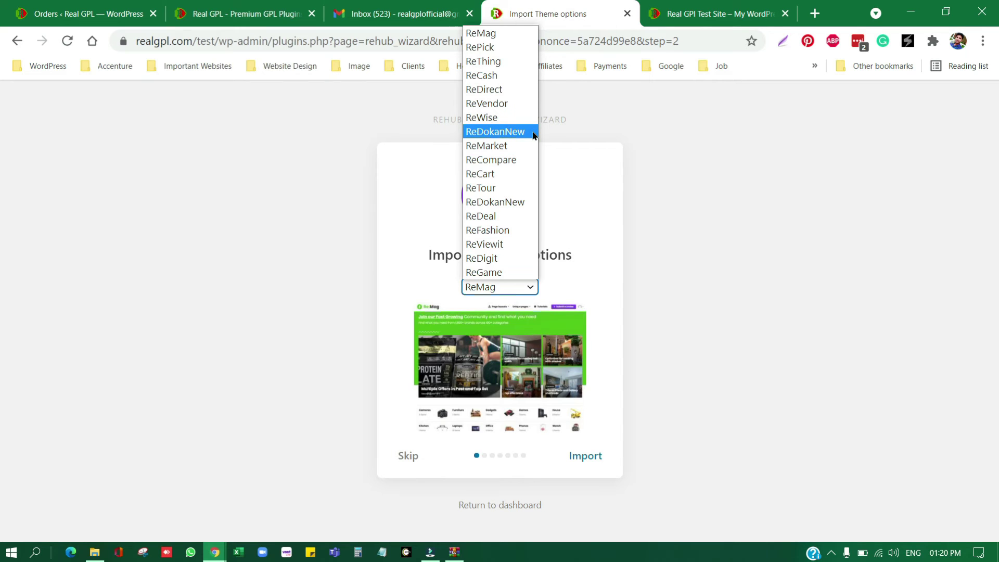
Preview ReCash and ReTour, then choose ReViewit and import its theme options
{"action": "left_click", "coordinate": [517, 75]}
{"action": "left_click", "coordinate": [497, 286]}
{"action": "left_click", "coordinate": [500, 183]}
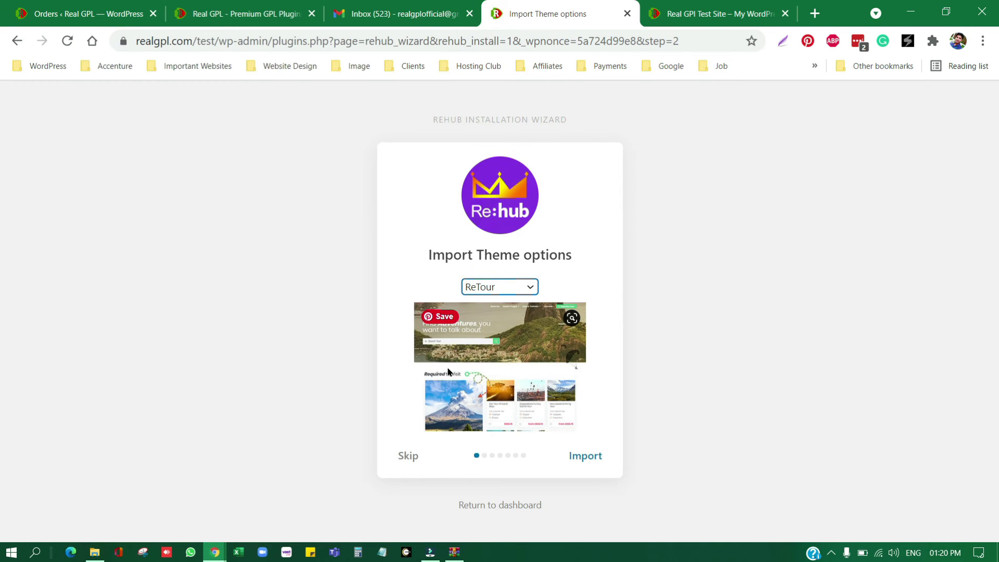
{"action": "left_click", "coordinate": [513, 288]}
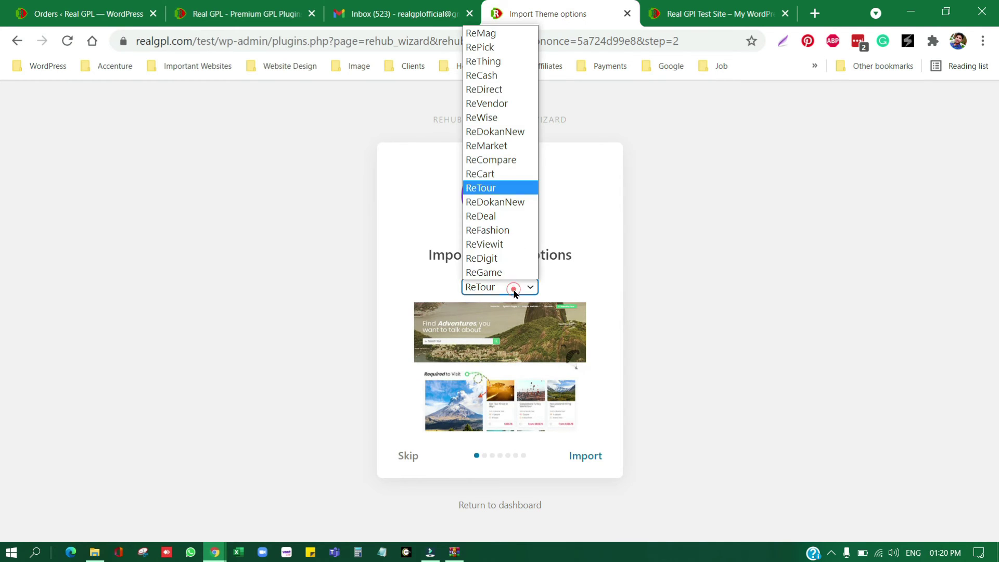
{"action": "left_click", "coordinate": [508, 243]}
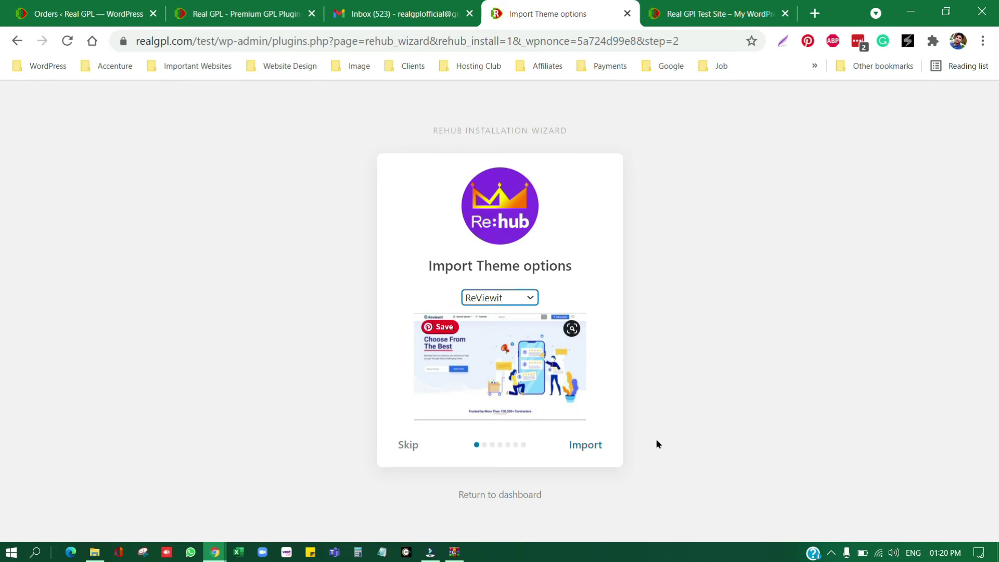
{"action": "left_click", "coordinate": [587, 448]}
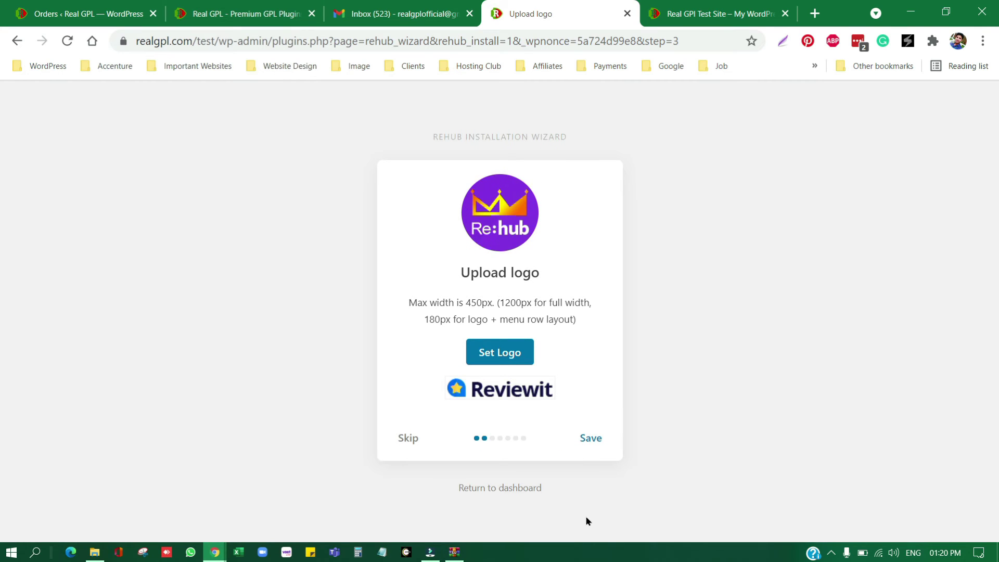
Keep the Reviewit logo, glance at the Real GPL store site, then return to the mobile logo step
{"action": "left_click", "coordinate": [587, 442]}
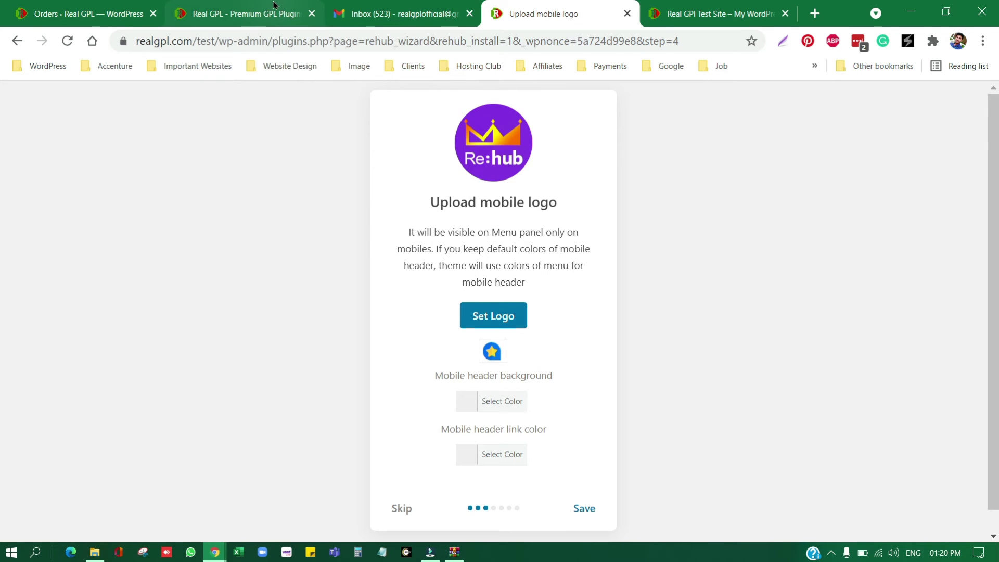
{"action": "left_click", "coordinate": [239, 14]}
{"action": "mouse_move", "coordinate": [671, 129]}
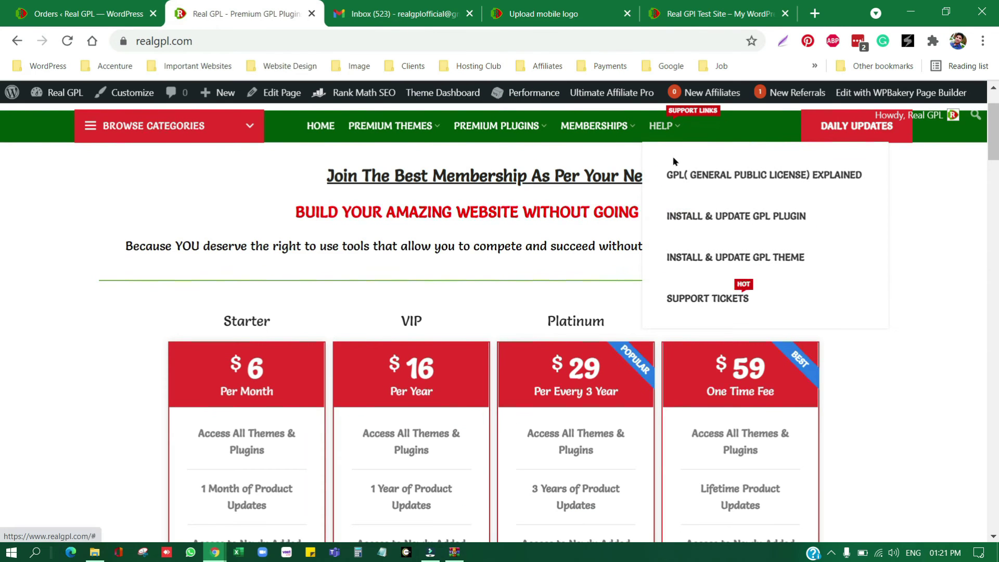
{"action": "scroll", "coordinate": [699, 239], "scroll_direction": "up", "scroll_amount": 1}
{"action": "scroll", "coordinate": [700, 240], "scroll_direction": "up", "scroll_amount": 1}
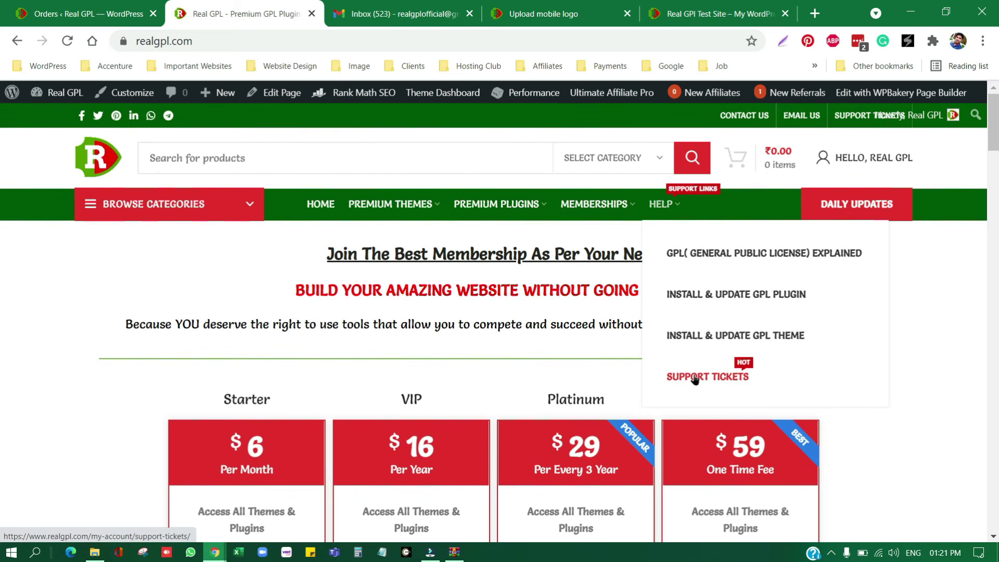
{"action": "left_click", "coordinate": [719, 8]}
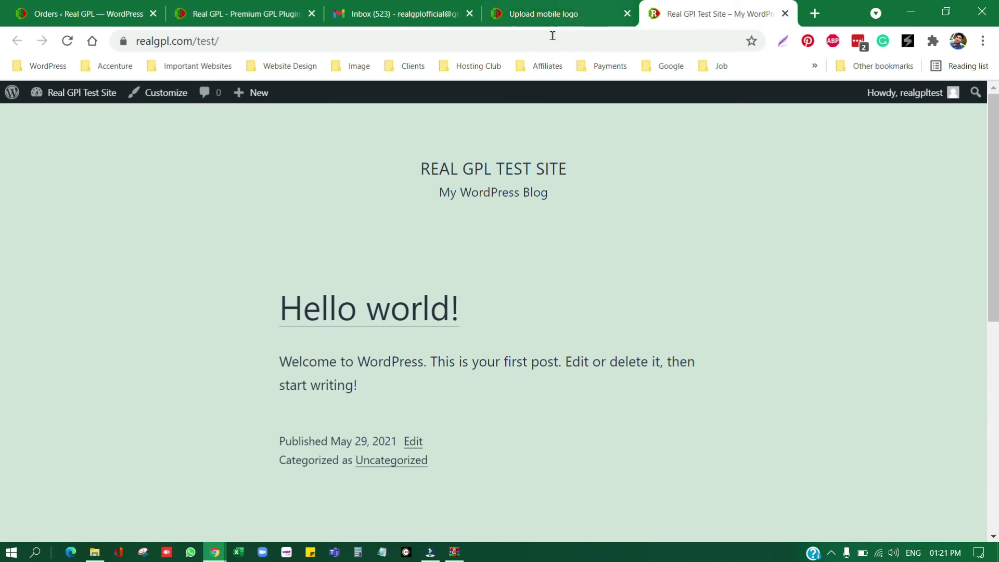
{"action": "left_click", "coordinate": [561, 5]}
{"action": "scroll", "coordinate": [547, 333], "scroll_direction": "down", "scroll_amount": 1}
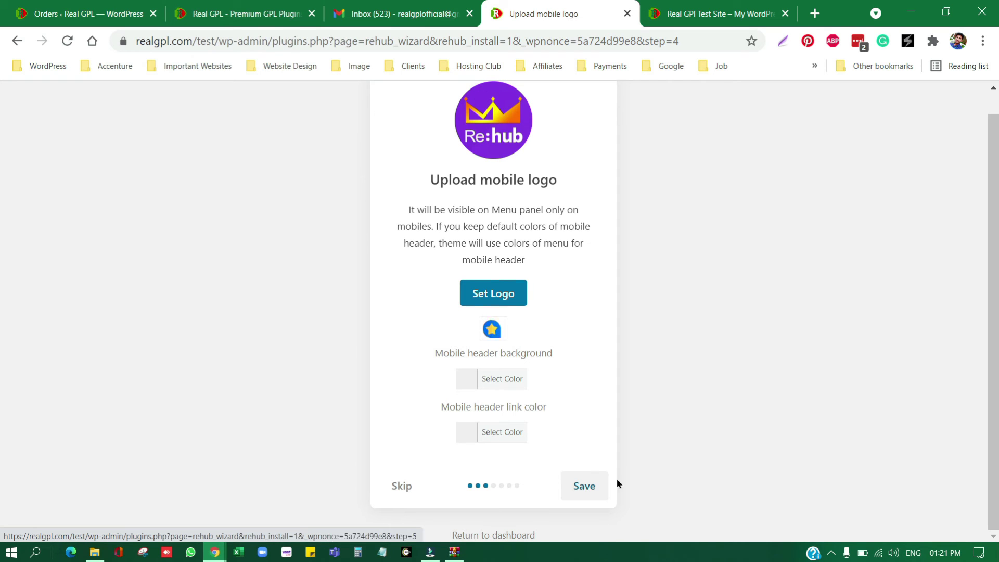
Save the mobile logo and sliding panel steps, skip plugins, and finish the wizard
{"action": "left_click", "coordinate": [584, 489]}
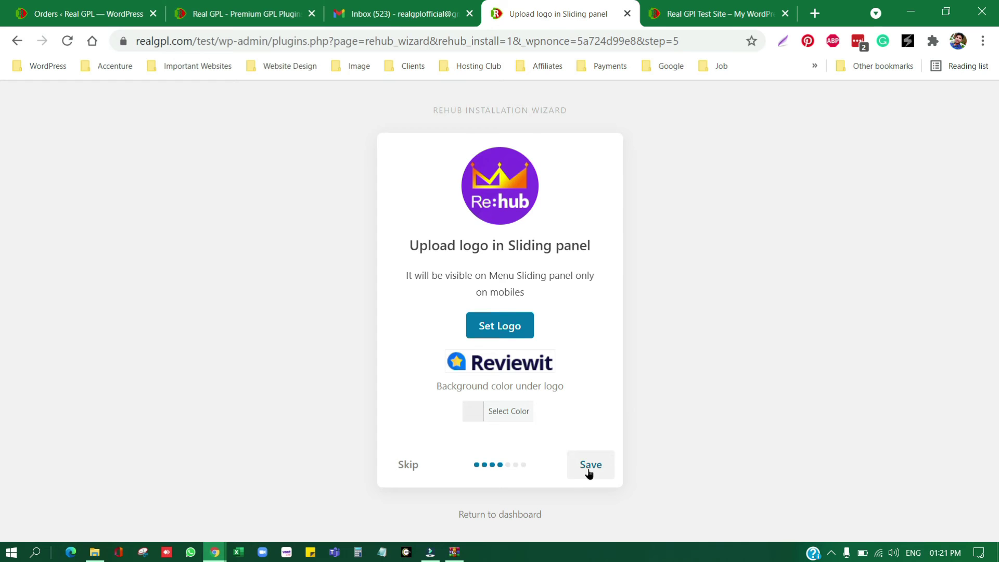
{"action": "left_click", "coordinate": [590, 465]}
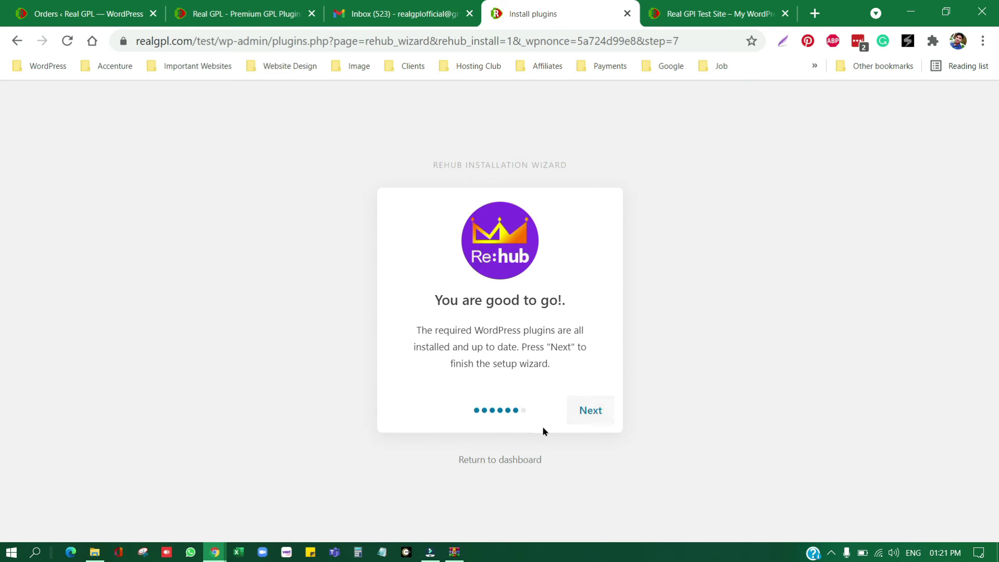
{"action": "left_click", "coordinate": [601, 413]}
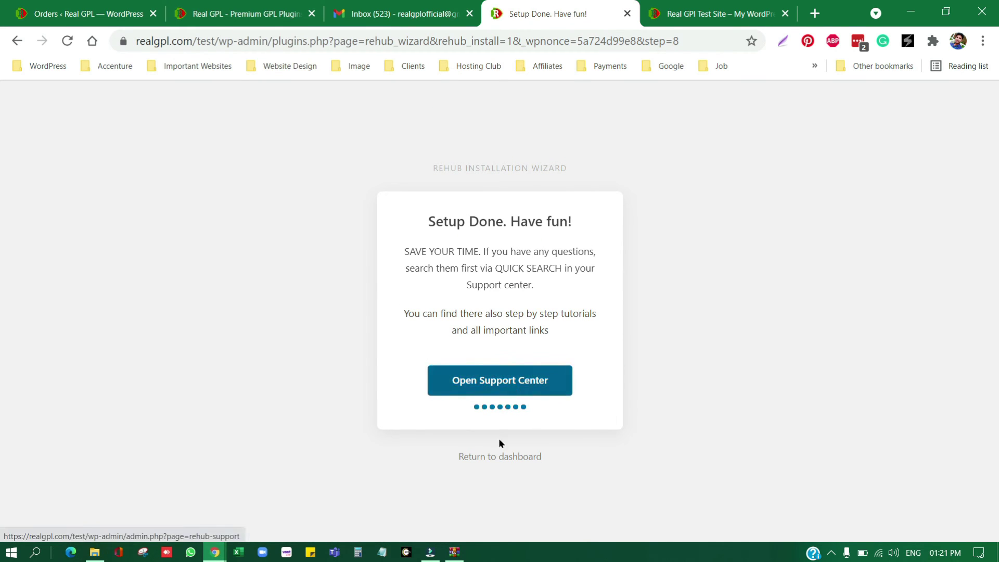
{"action": "left_click", "coordinate": [498, 458]}
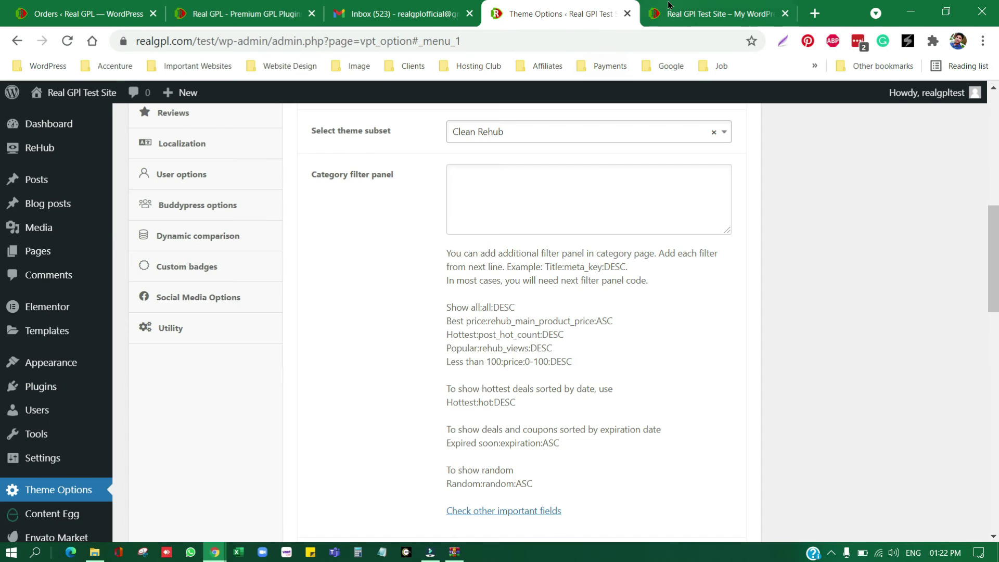
{"action": "left_click", "coordinate": [671, 14]}
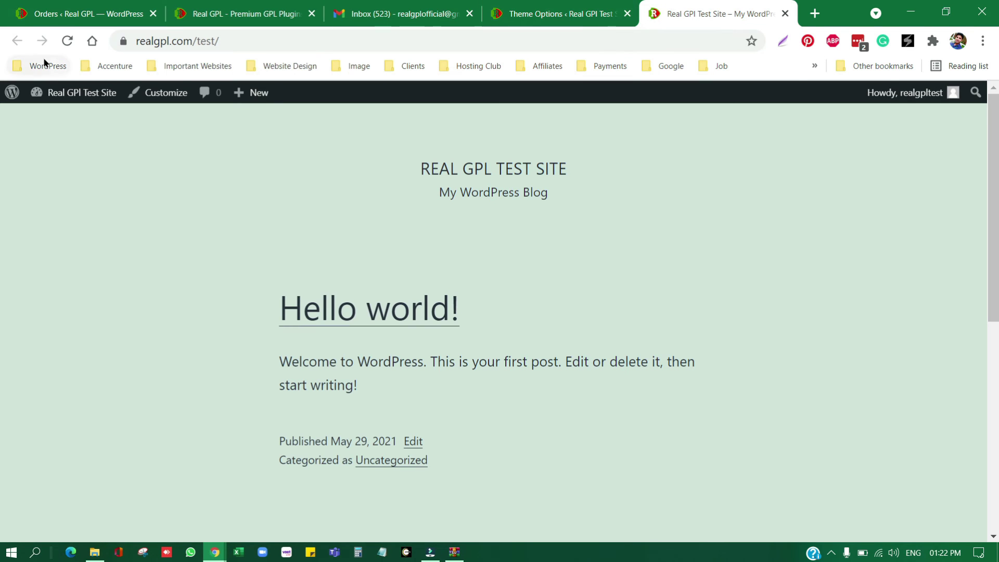
Reload the test site and scroll through its new Reviewit look
{"action": "left_click", "coordinate": [67, 41]}
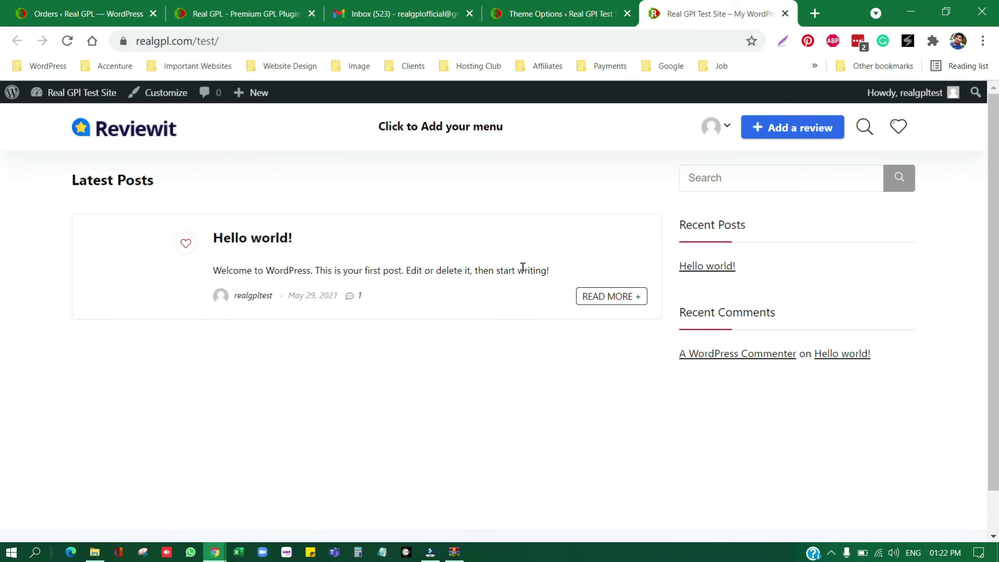
{"action": "scroll", "coordinate": [523, 266], "scroll_direction": "down", "scroll_amount": 2}
{"action": "scroll", "coordinate": [531, 346], "scroll_direction": "up", "scroll_amount": 2}
Open ReHub's Demo Import page from the admin sidebar
{"action": "left_click", "coordinate": [572, 11]}
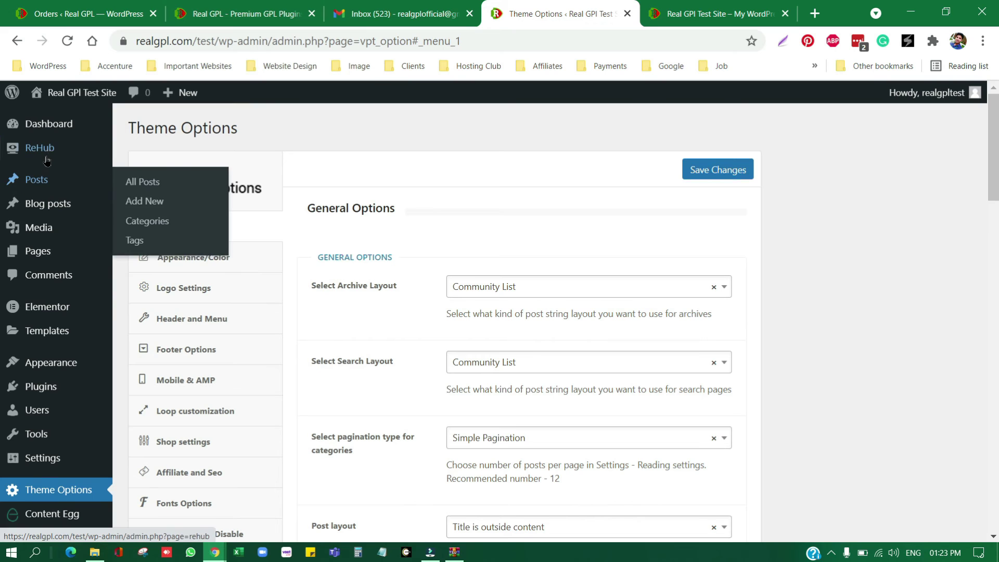
{"action": "mouse_move", "coordinate": [50, 157]}
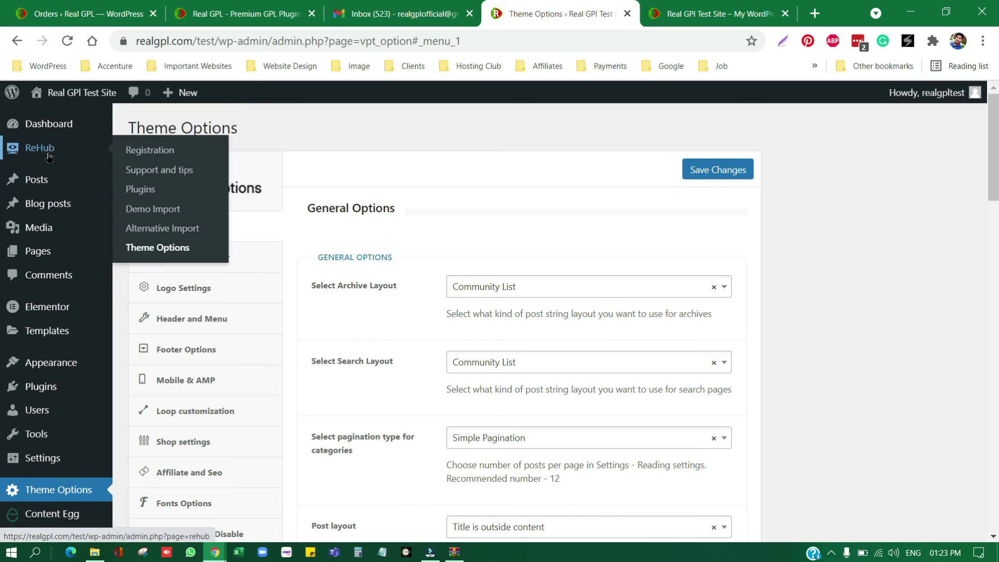
{"action": "left_click", "coordinate": [167, 214]}
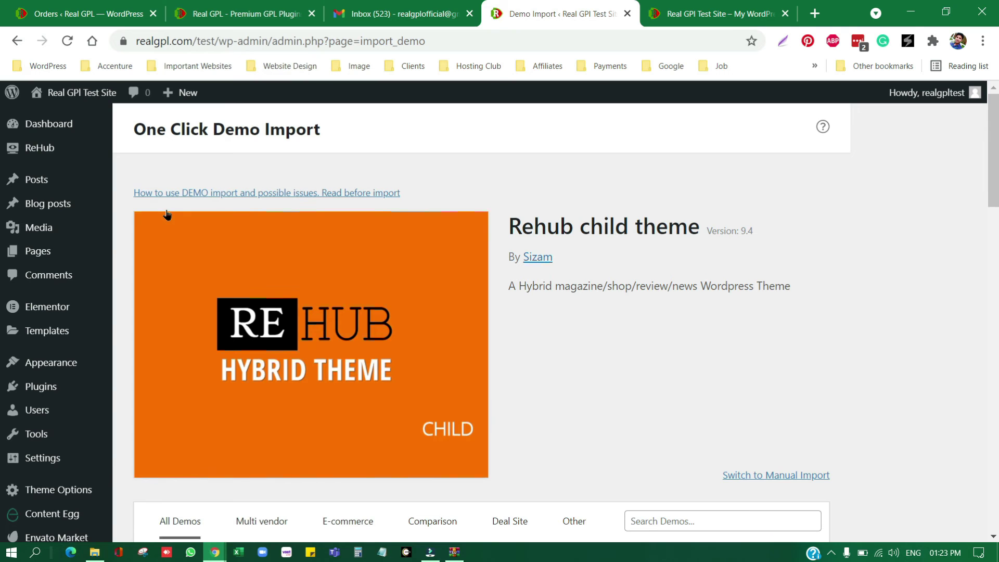
Find the ReMarket card in the demo grid and start its import
{"action": "scroll", "coordinate": [242, 310], "scroll_direction": "down", "scroll_amount": 6}
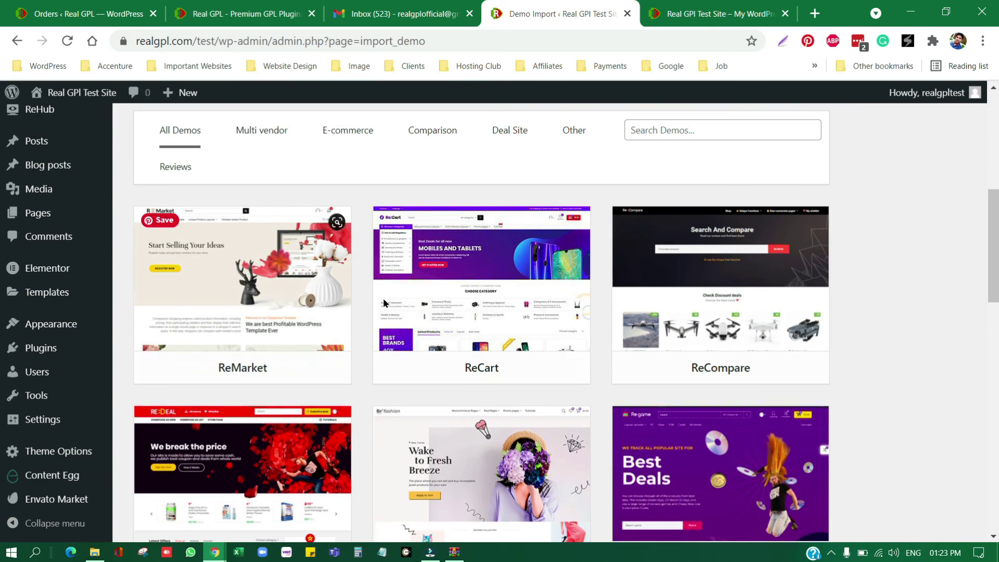
{"action": "mouse_move", "coordinate": [531, 280]}
{"action": "mouse_move", "coordinate": [259, 307]}
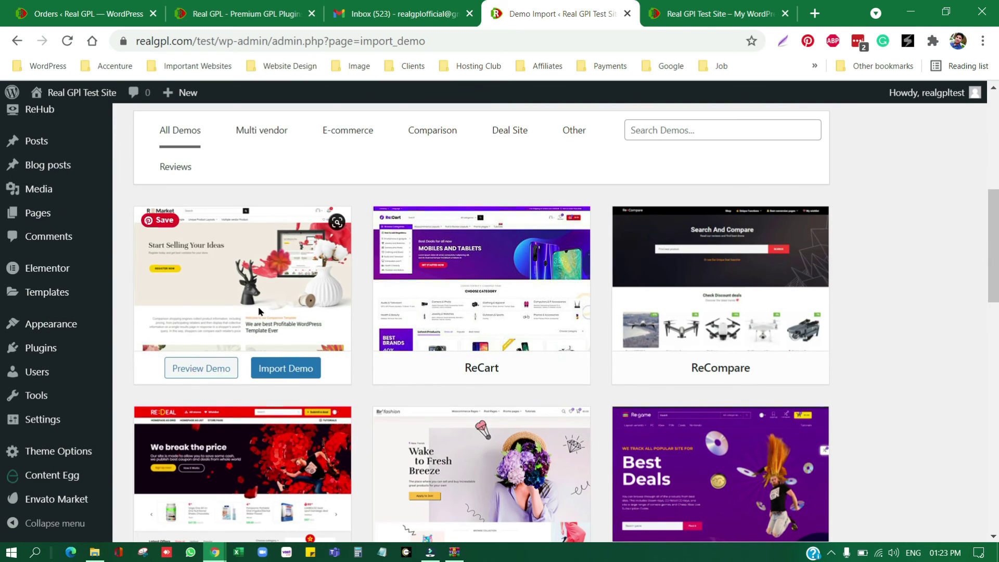
{"action": "left_click", "coordinate": [285, 369]}
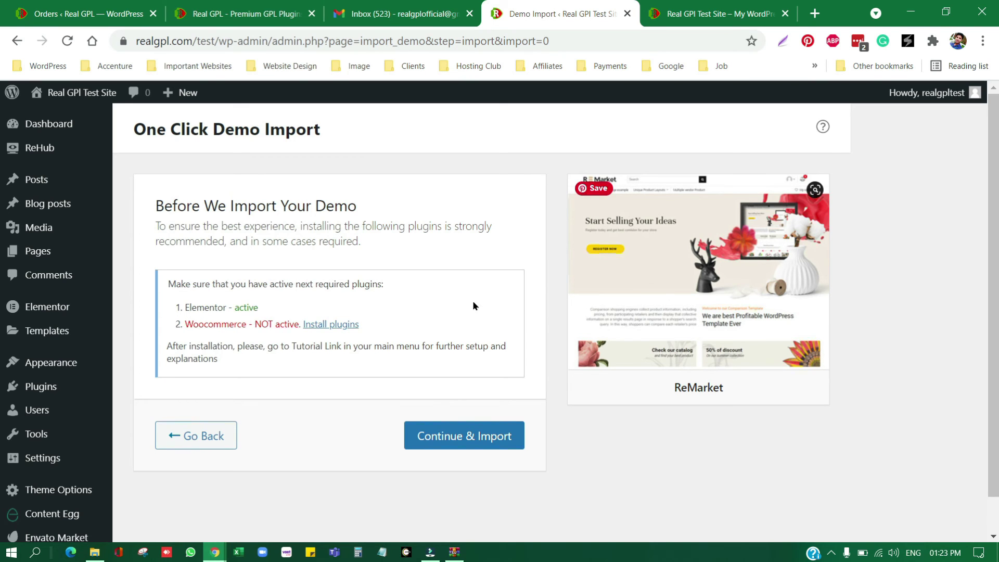
Install and activate WooCommerce, then go back to the Demo Import page
{"action": "left_click", "coordinate": [322, 326]}
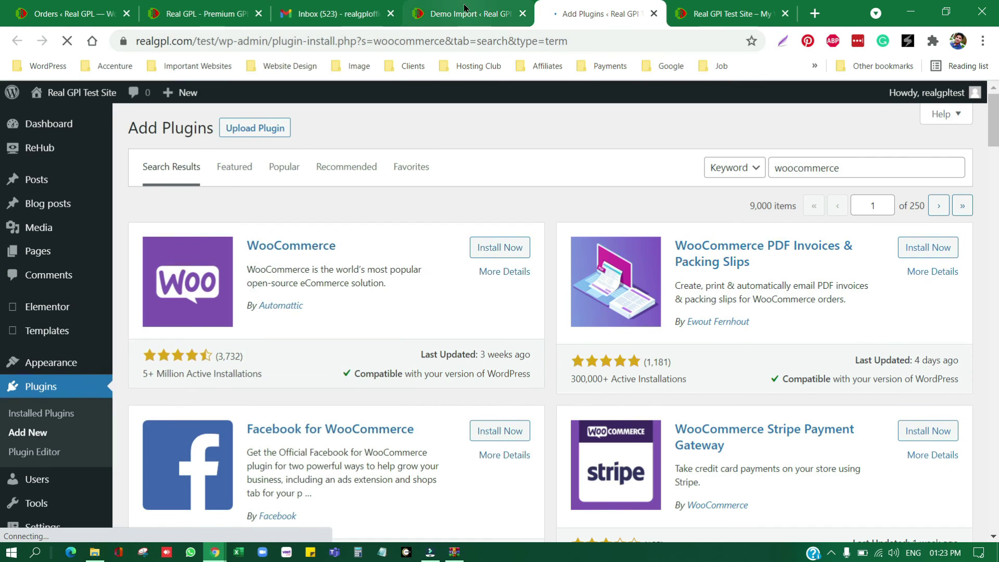
{"action": "left_click", "coordinate": [493, 250]}
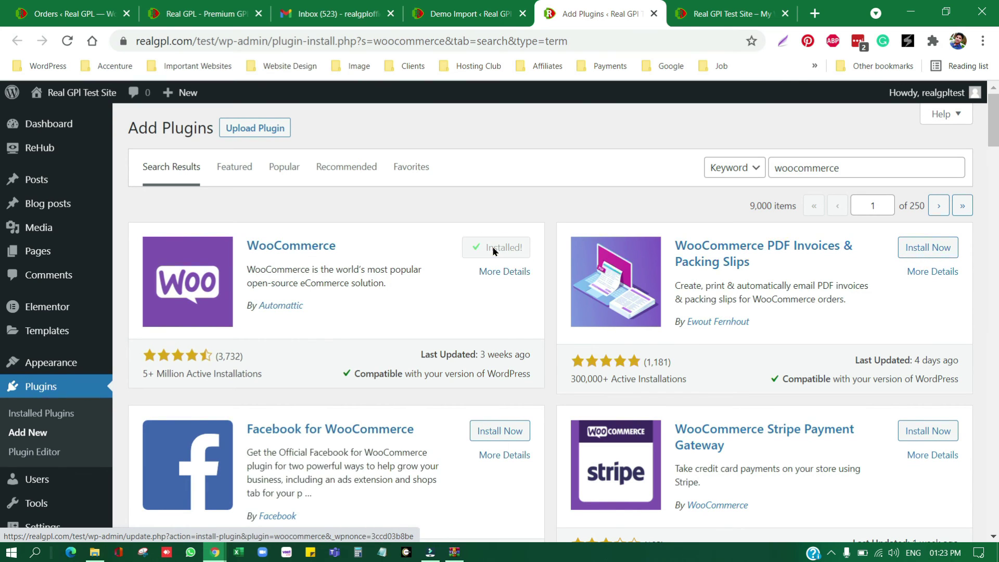
{"action": "left_click", "coordinate": [500, 252]}
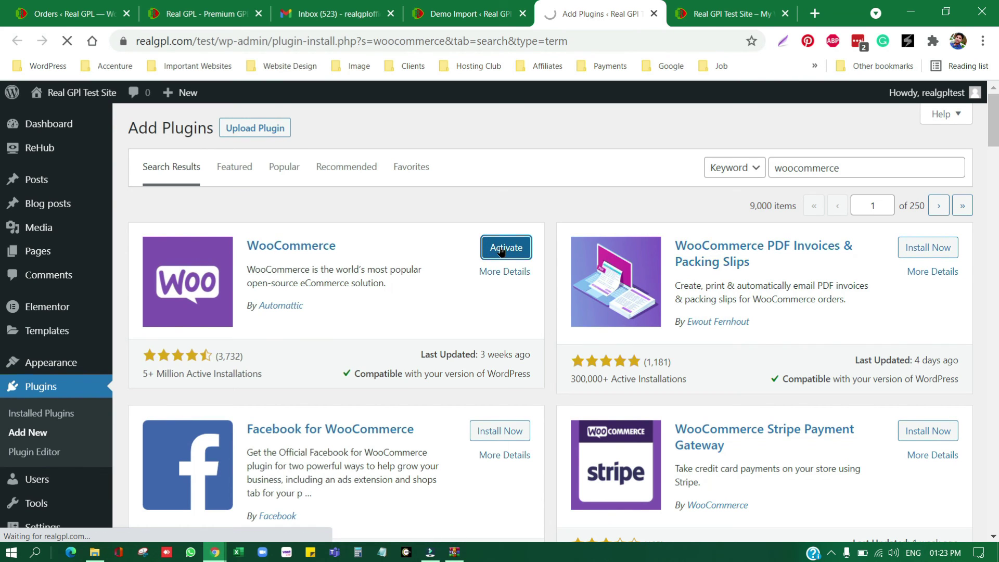
{"action": "left_click", "coordinate": [451, 5]}
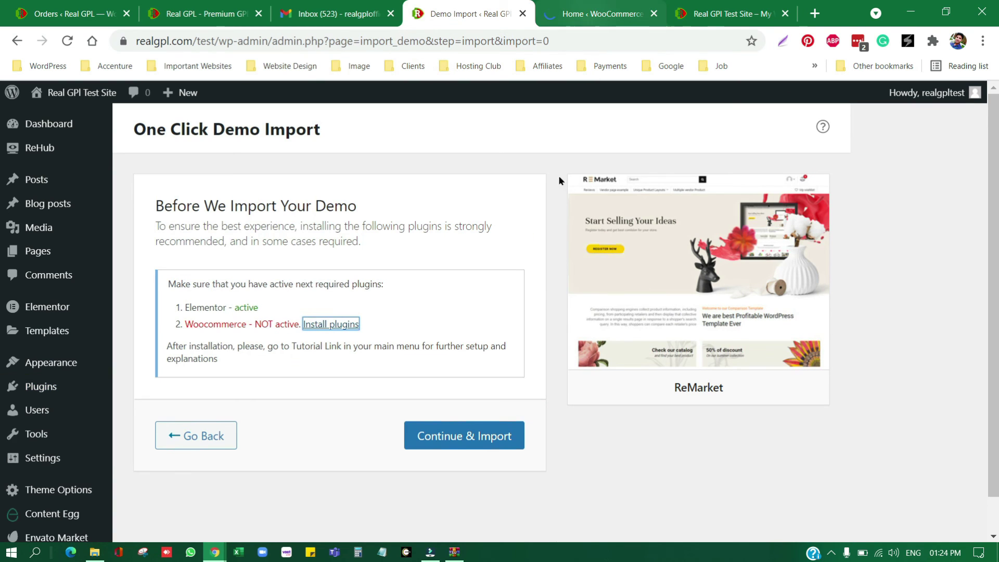
Run Continue & Import for the ReMarket demo and watch it progress
{"action": "left_click", "coordinate": [445, 440]}
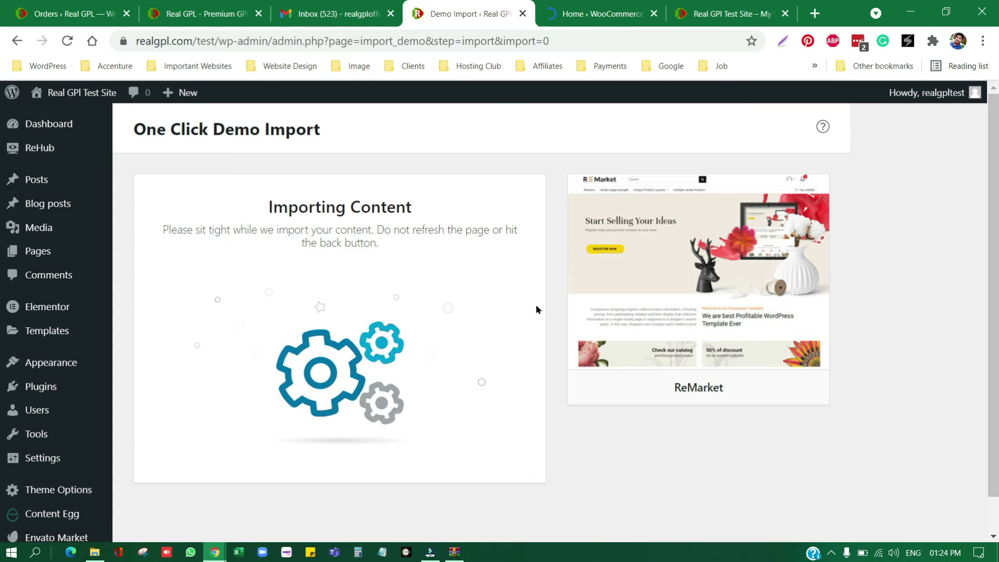
{"action": "left_click", "coordinate": [601, 9]}
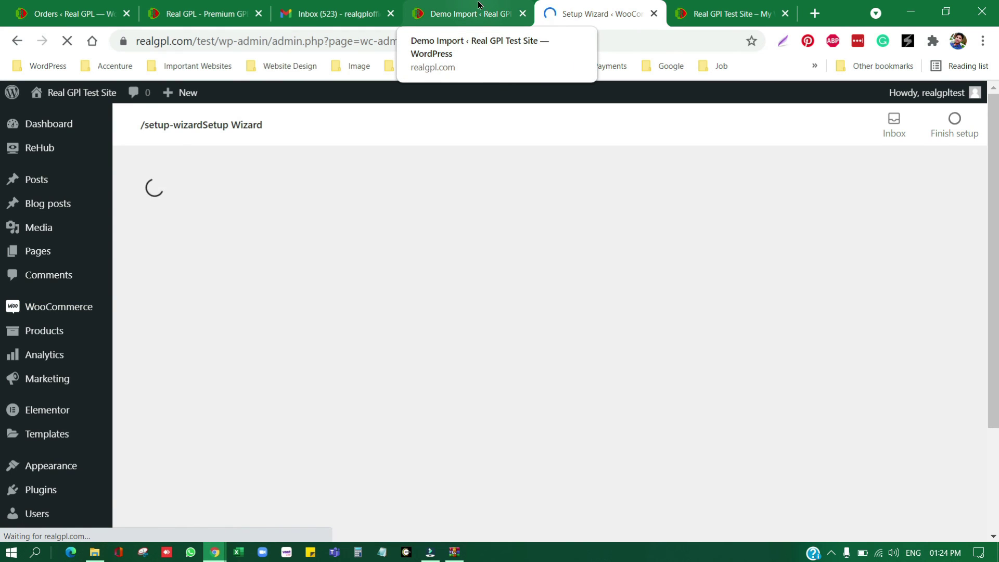
{"action": "left_click", "coordinate": [478, 6]}
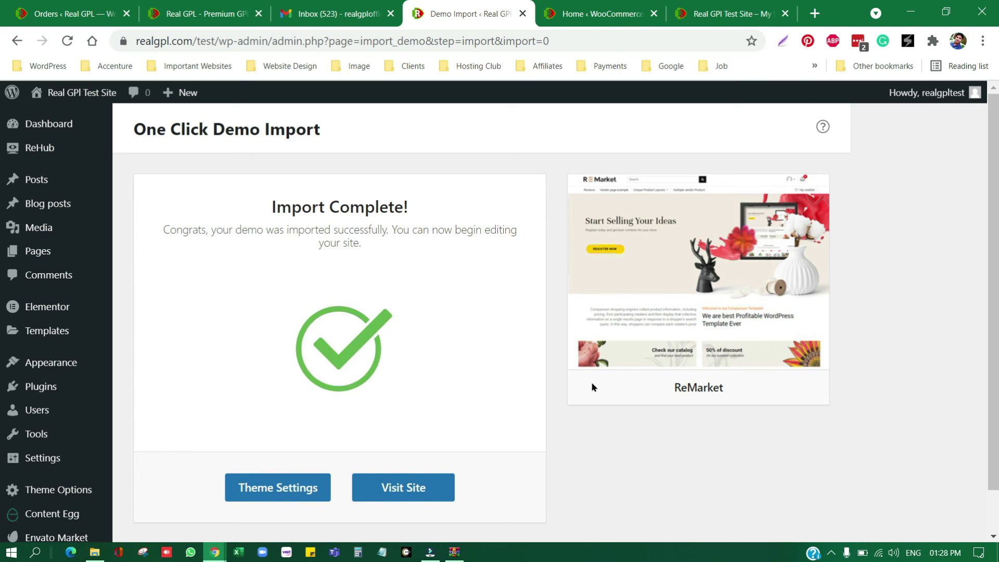
Open Visit Site in a new tab to view the live storefront
{"action": "mouse_move", "coordinate": [67, 93]}
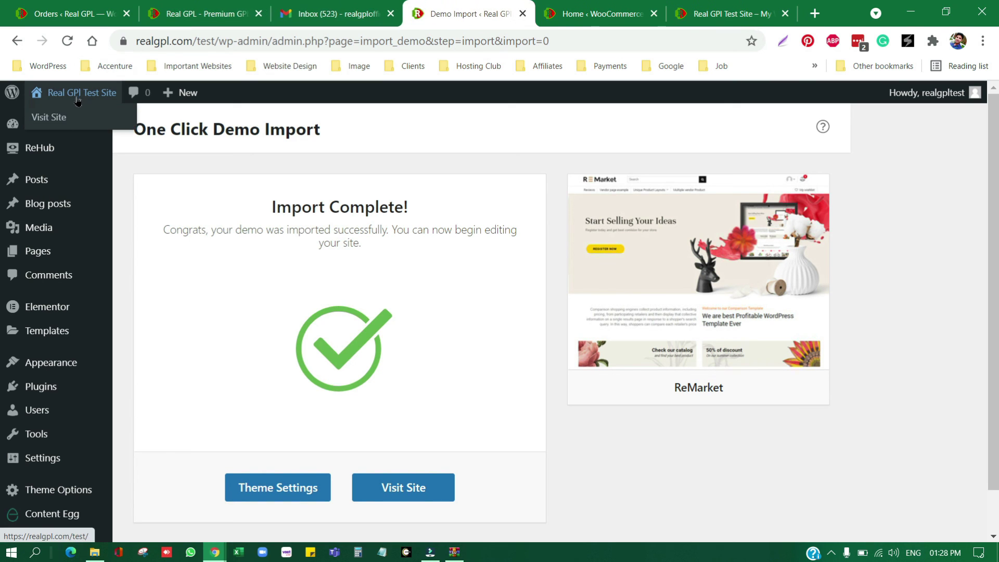
{"action": "right_click", "coordinate": [52, 122]}
{"action": "left_click", "coordinate": [119, 134]}
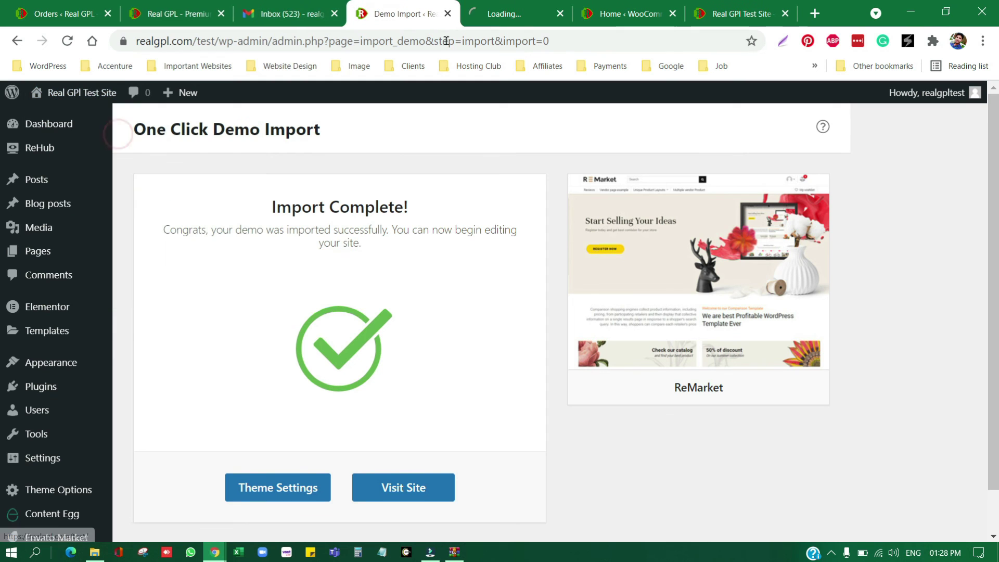
Scroll through the new ReMarket homepage's product deals, then go back to the Real GPL store tab
{"action": "left_click", "coordinate": [522, 9]}
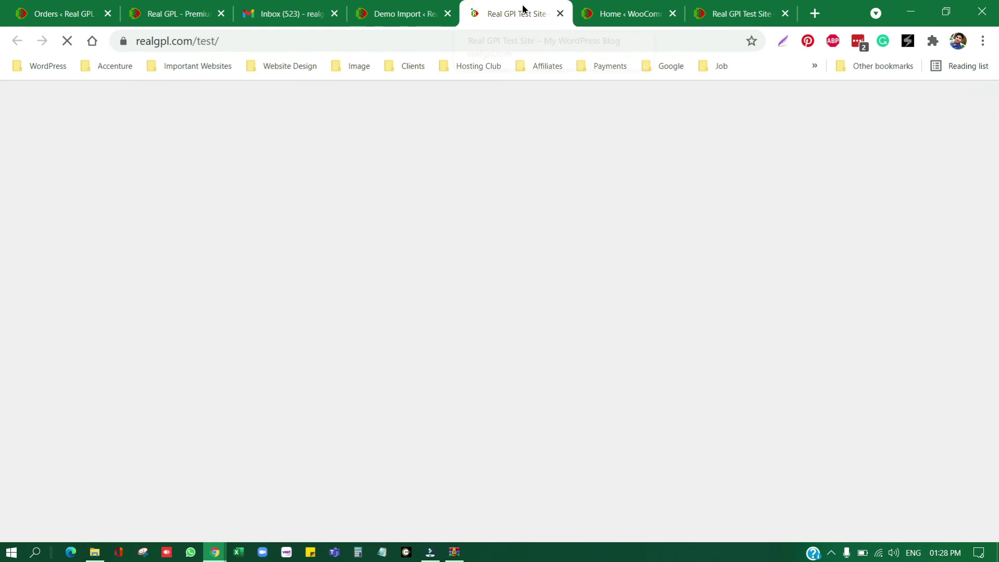
{"action": "mouse_move", "coordinate": [335, 220]}
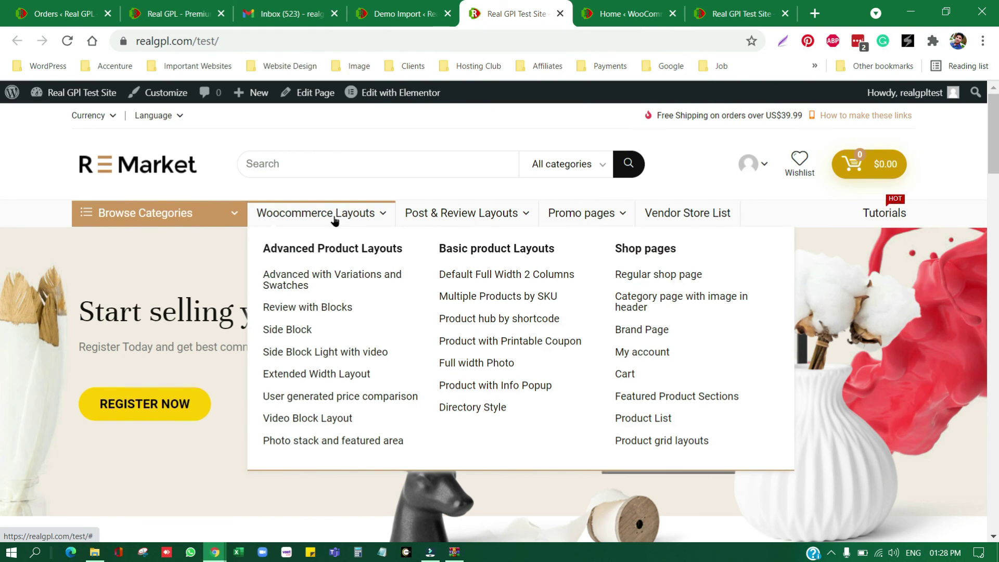
{"action": "scroll", "coordinate": [464, 301], "scroll_direction": "down", "scroll_amount": 6}
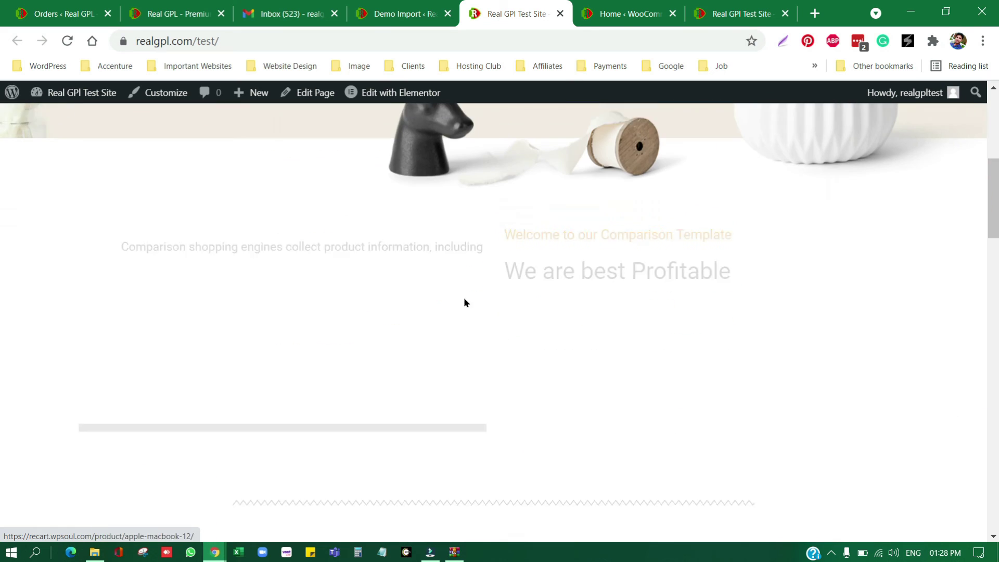
{"action": "scroll", "coordinate": [522, 308], "scroll_direction": "down", "scroll_amount": 7}
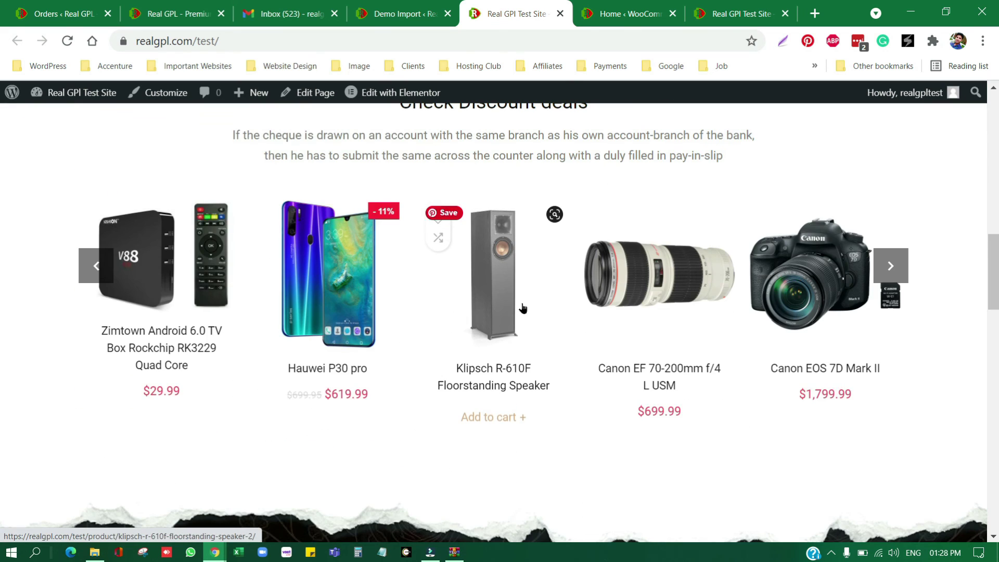
{"action": "scroll", "coordinate": [522, 308], "scroll_direction": "up", "scroll_amount": 13}
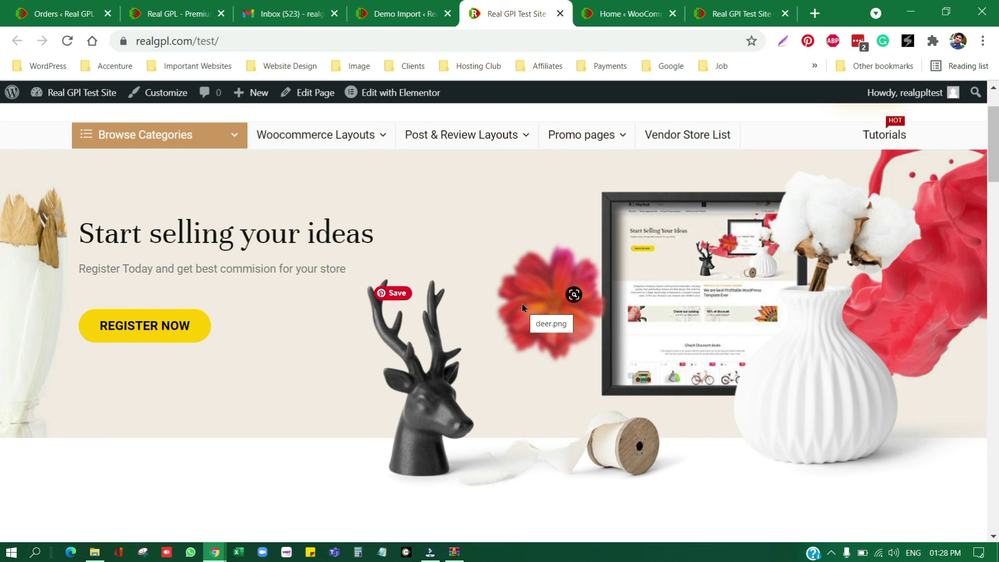
{"action": "key", "text": "ctrl+2"}
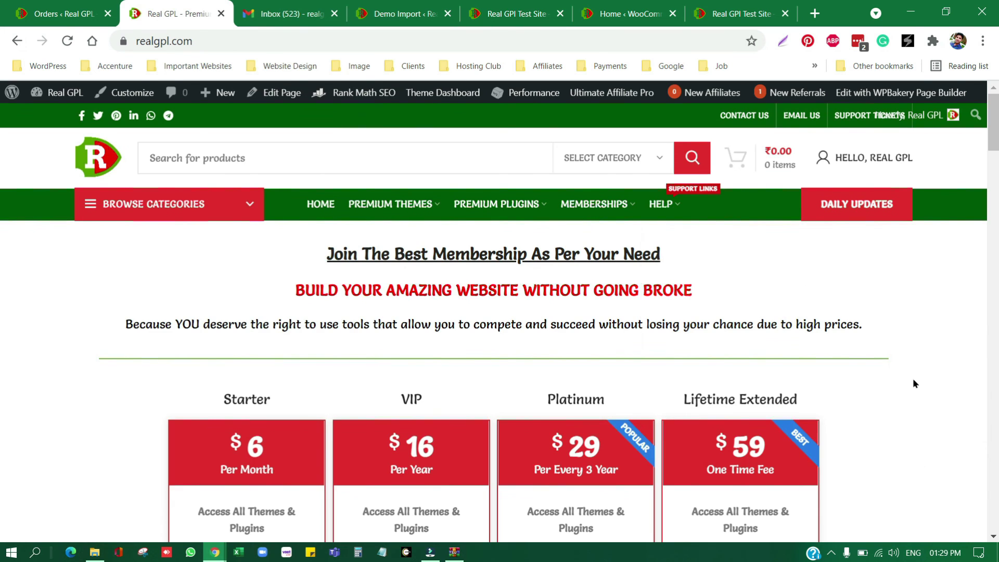
{"action": "mouse_move", "coordinate": [679, 218]}
{"action": "scroll", "coordinate": [783, 368], "scroll_direction": "down", "scroll_amount": 3}
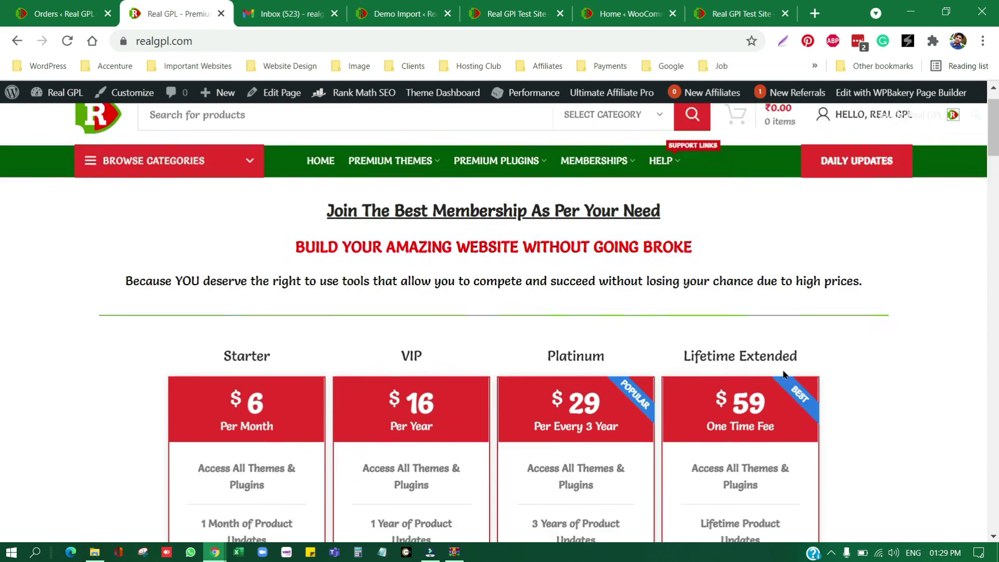